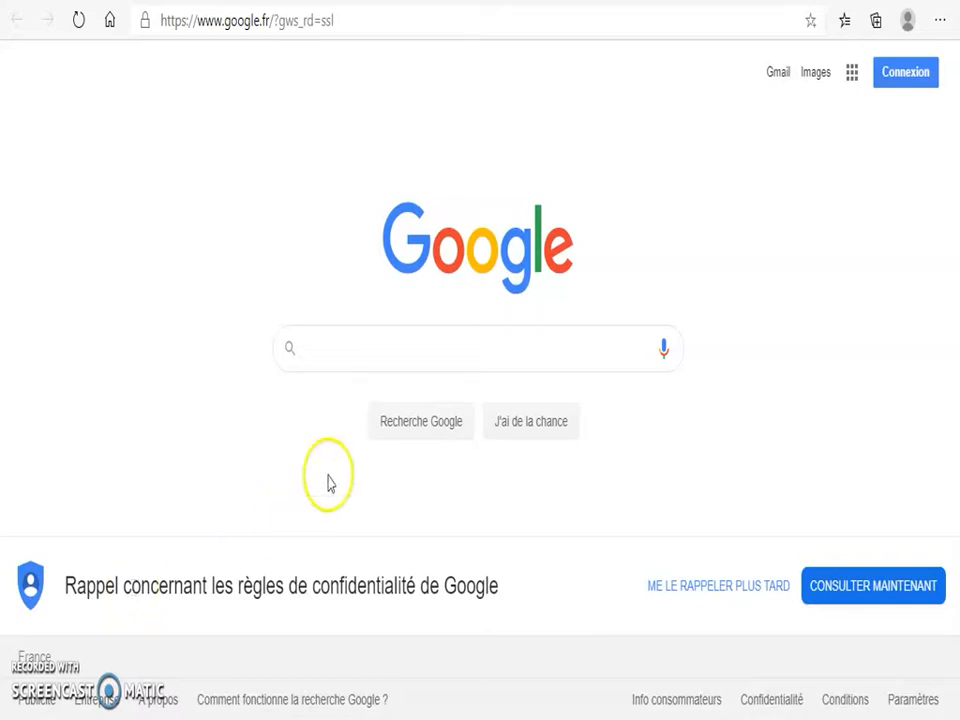
# Search Google for "pack office gratuit"
pyautogui.click(327, 361)
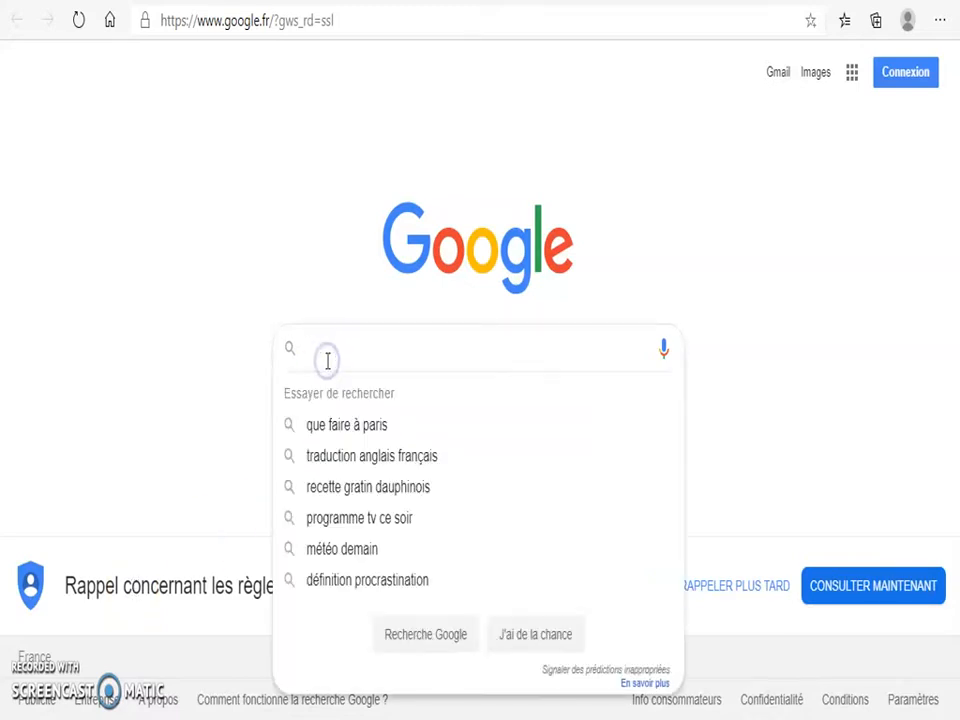
pyautogui.write('pa')
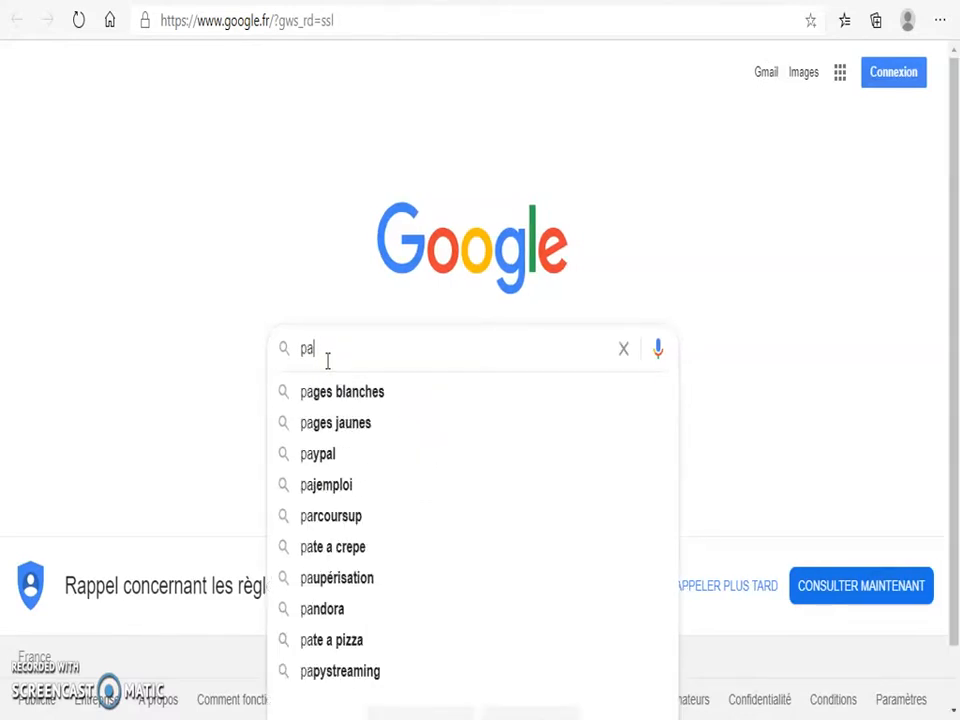
pyautogui.write('ck')
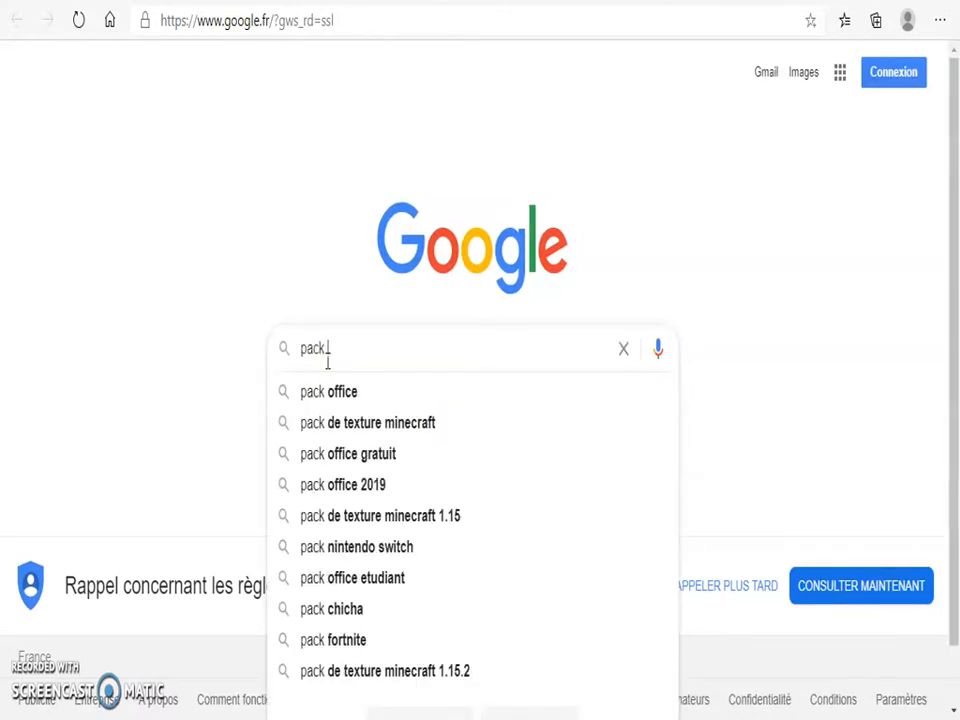
pyautogui.write(' o')
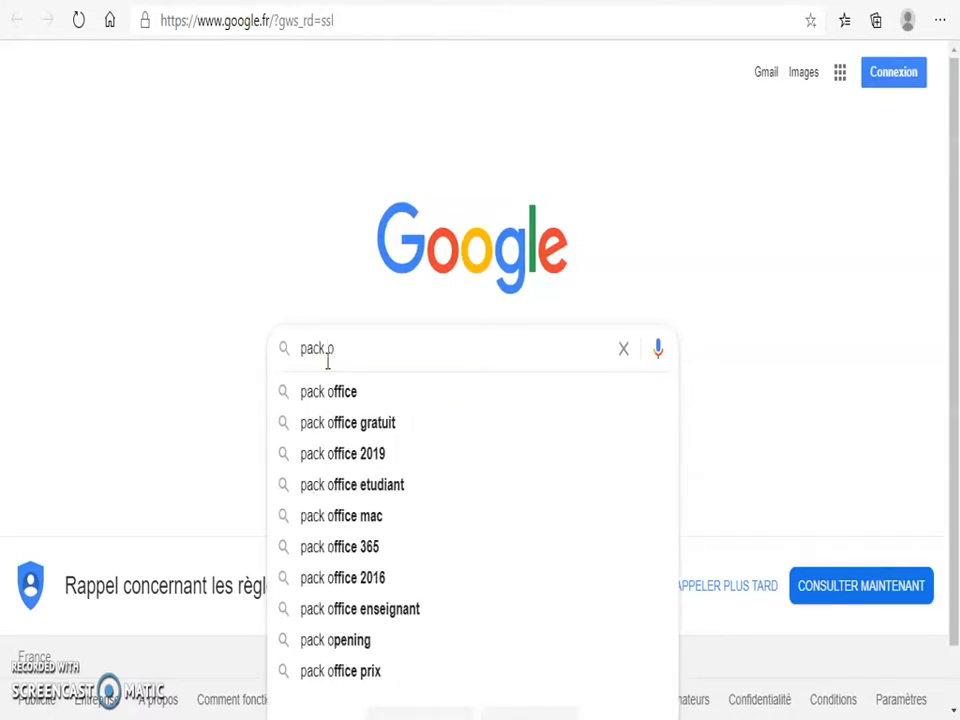
pyautogui.click(364, 424)
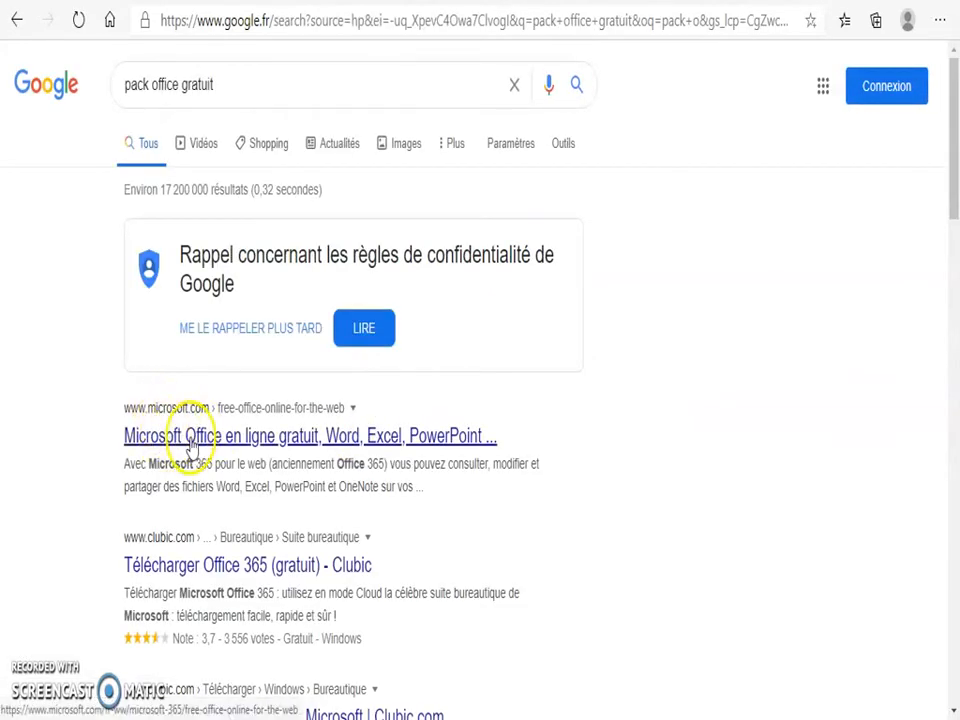
# Open Microsoft's free Office online page from the search results and sign in to Office on the web
pyautogui.click(321, 442)
pyautogui.click(321, 440)
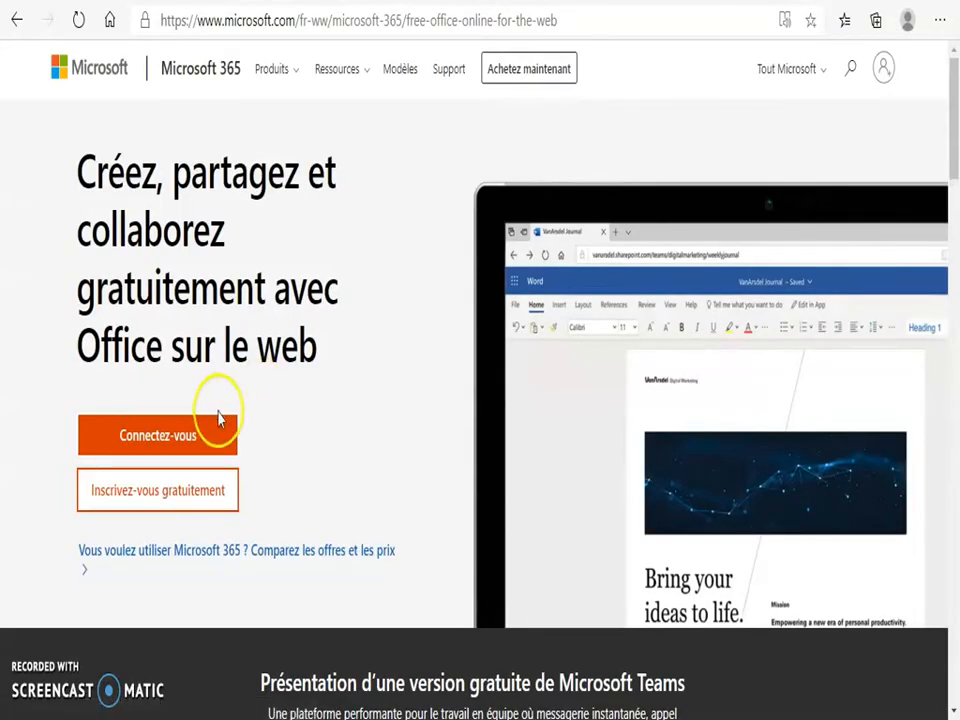
pyautogui.click(201, 444)
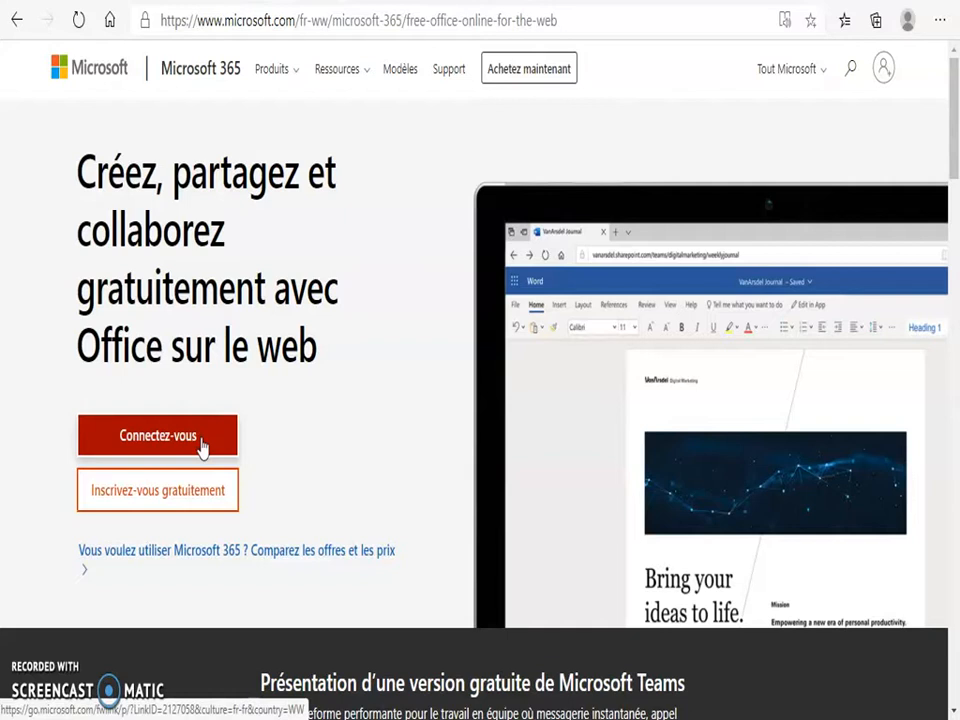
pyautogui.click(202, 480)
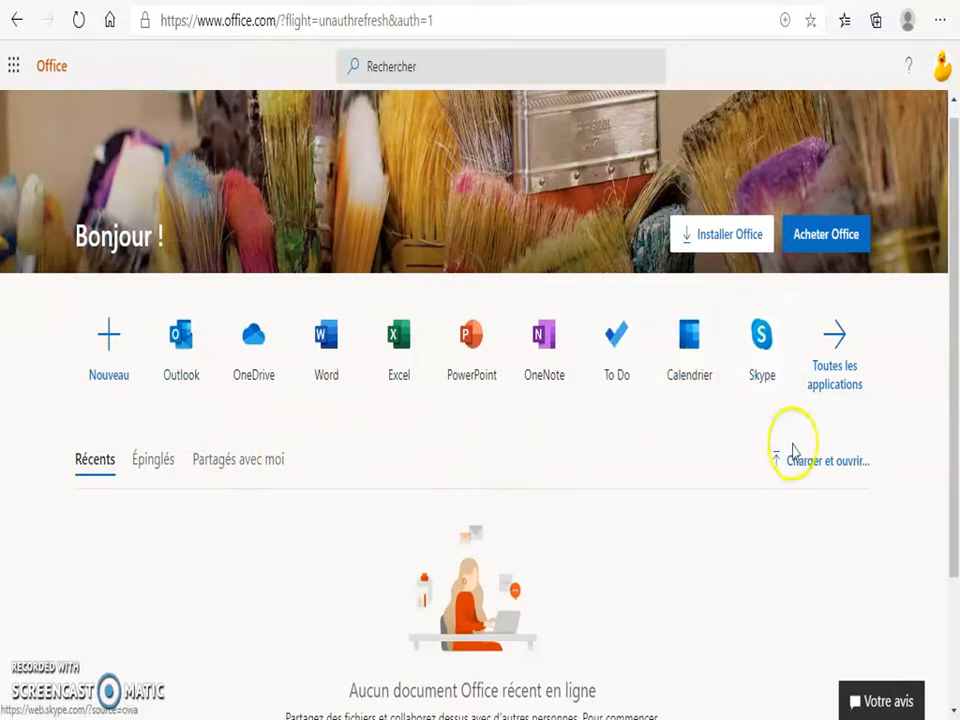
# Open the full list of Office applications and review the Microsoft 365 apps, the other Microsoft services and the tips
pyautogui.click(830, 350)
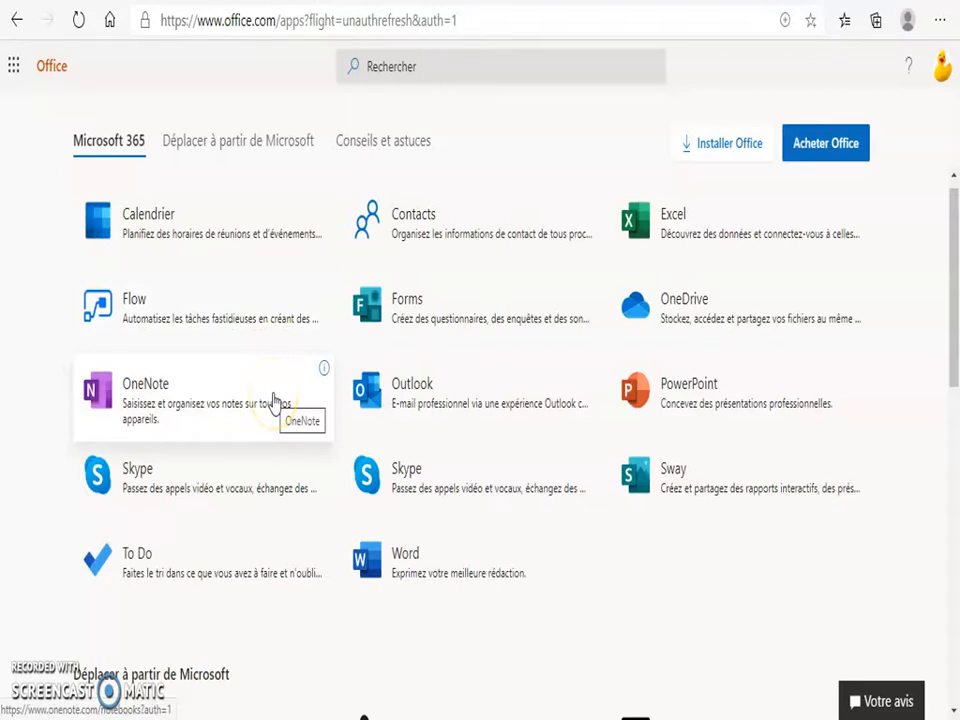
pyautogui.click(274, 460)
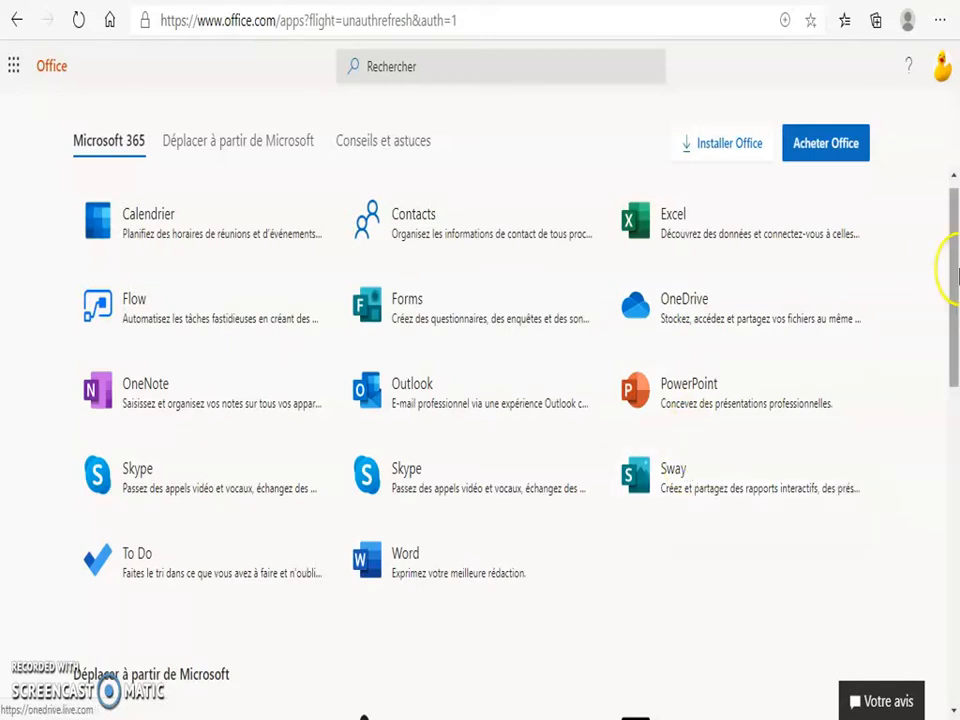
pyautogui.moveTo(950, 279); pyautogui.dragTo(949, 414)
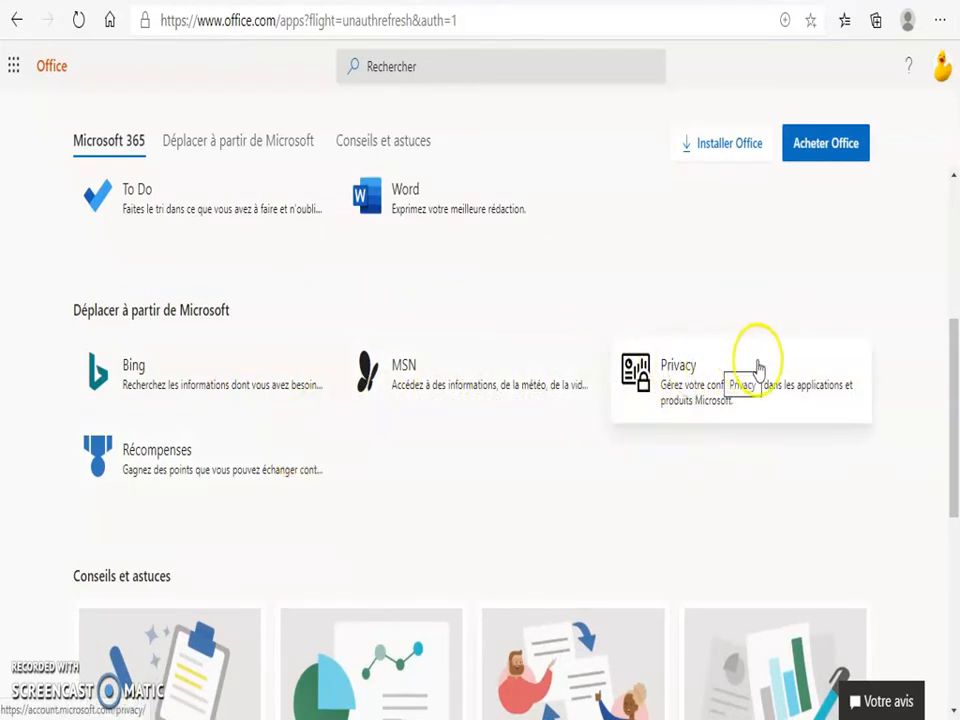
pyautogui.moveTo(949, 377); pyautogui.dragTo(952, 497)
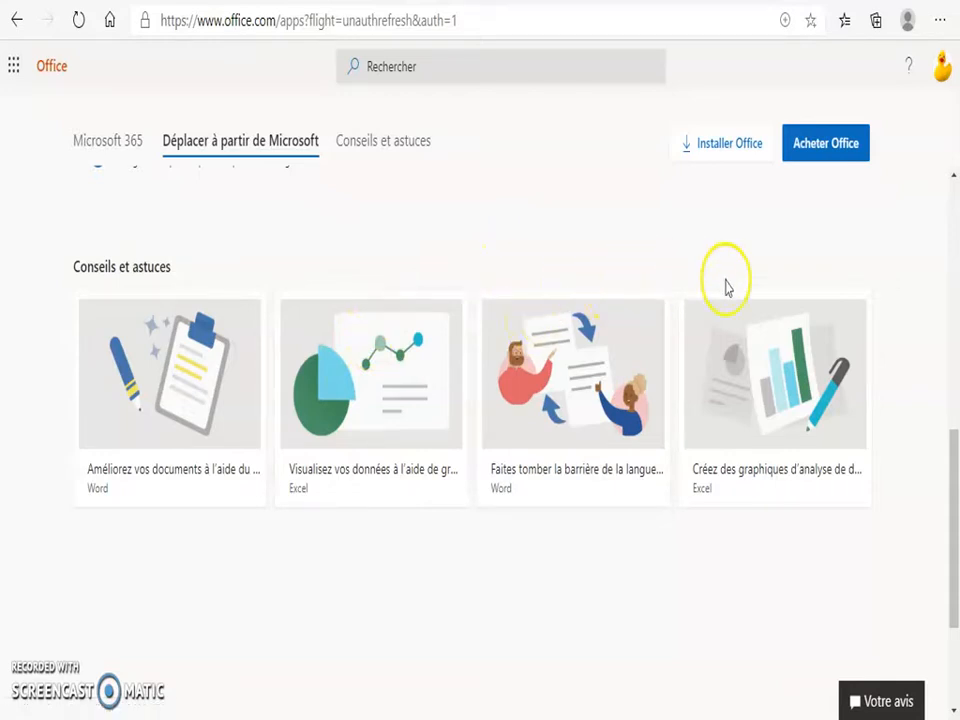
pyautogui.moveTo(951, 535); pyautogui.dragTo(955, 180)
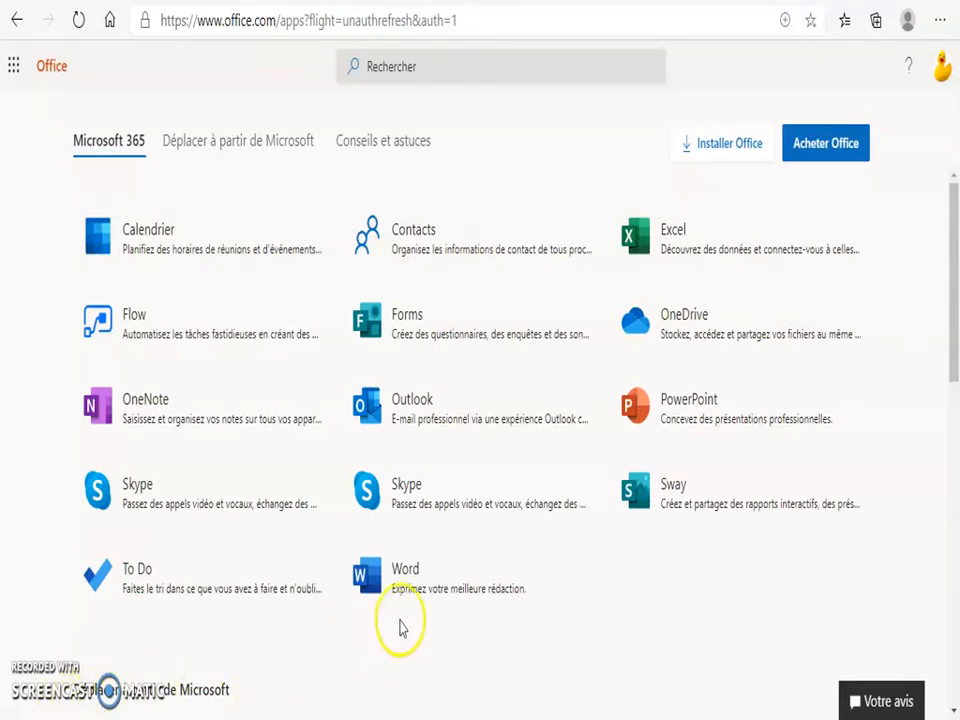
# Open Word from the application list and create a new blank document
pyautogui.click(424, 600)
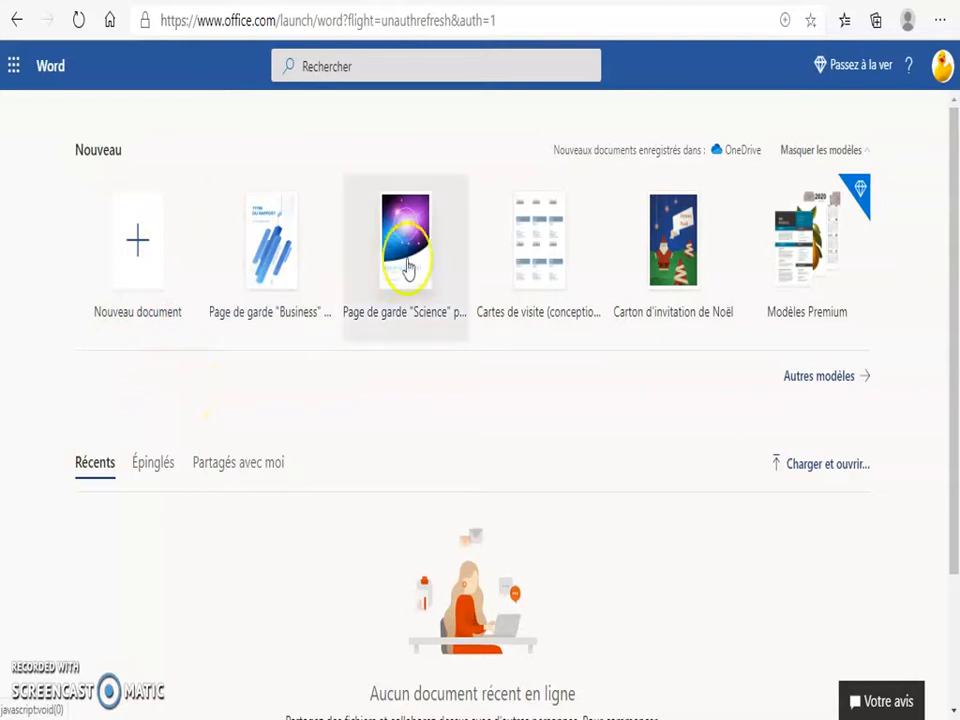
pyautogui.click(158, 240)
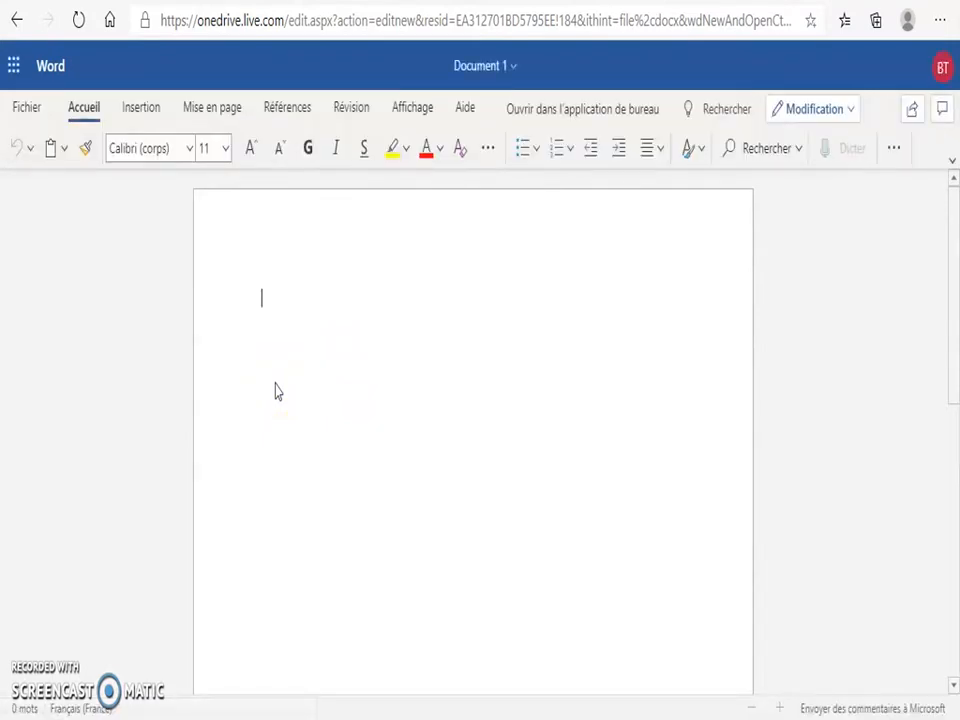
pyautogui.click(269, 279)
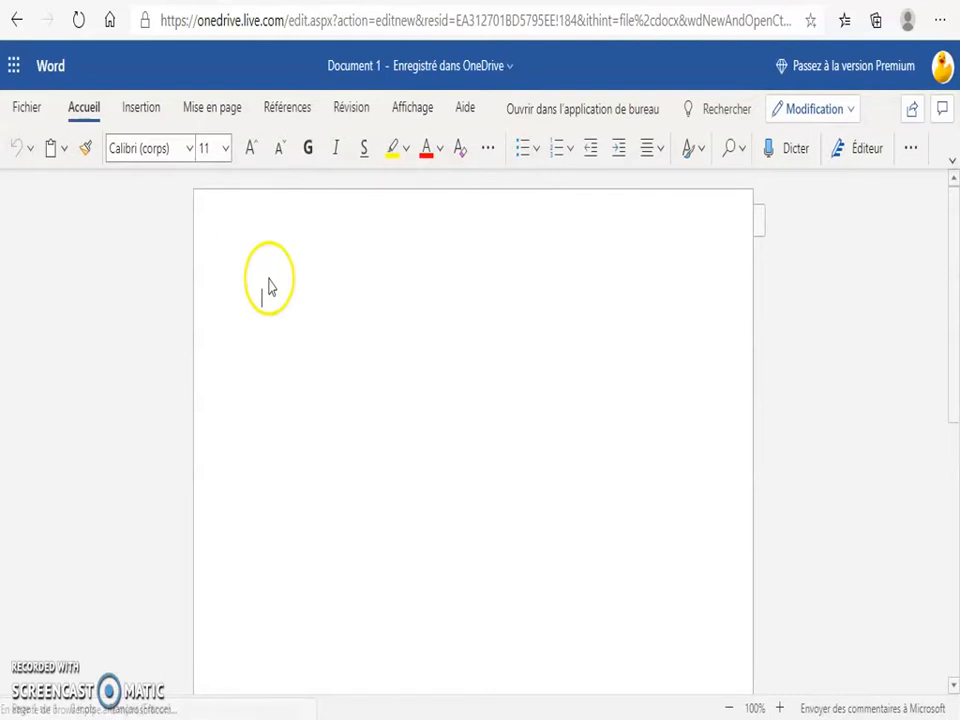
# Write the lines "Ici c'est le tutoriel." and "Pack office 365" in Times New Roman, indented one level
pyautogui.click(191, 151)
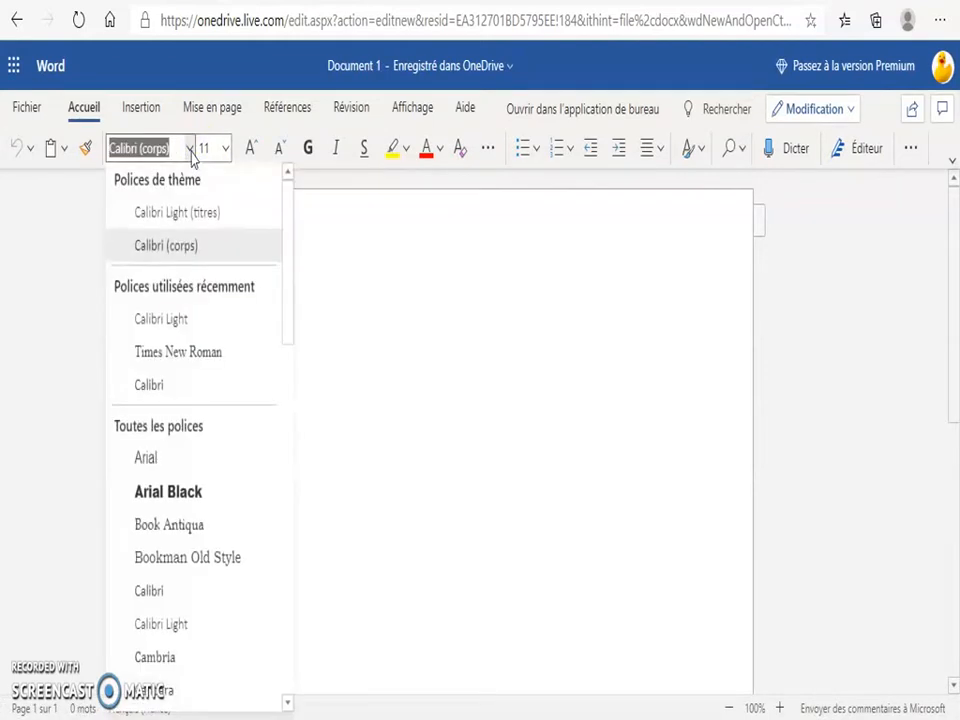
pyautogui.click(185, 358)
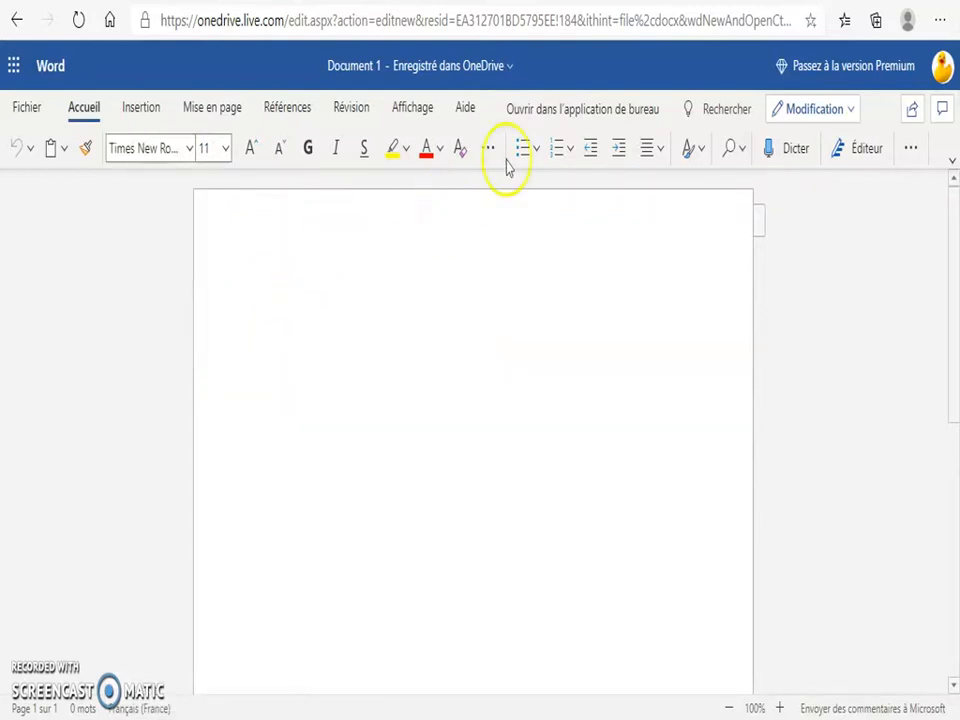
pyautogui.click(619, 150)
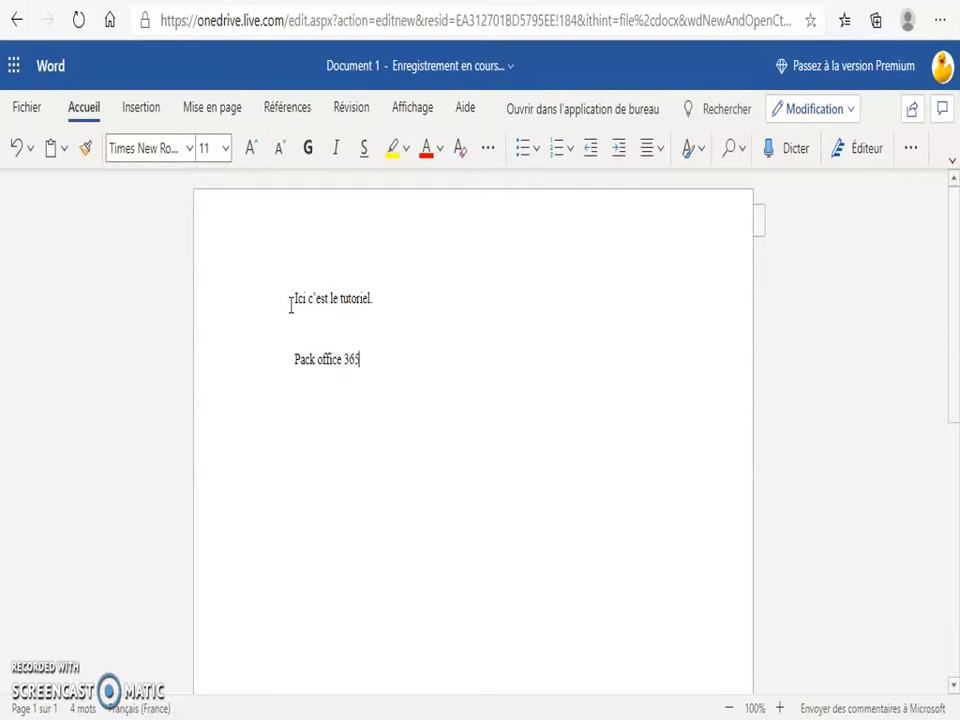
# Indent the "Pack office 365" line one more level and highlight it in bright green
pyautogui.moveTo(295, 360); pyautogui.dragTo(369, 359)
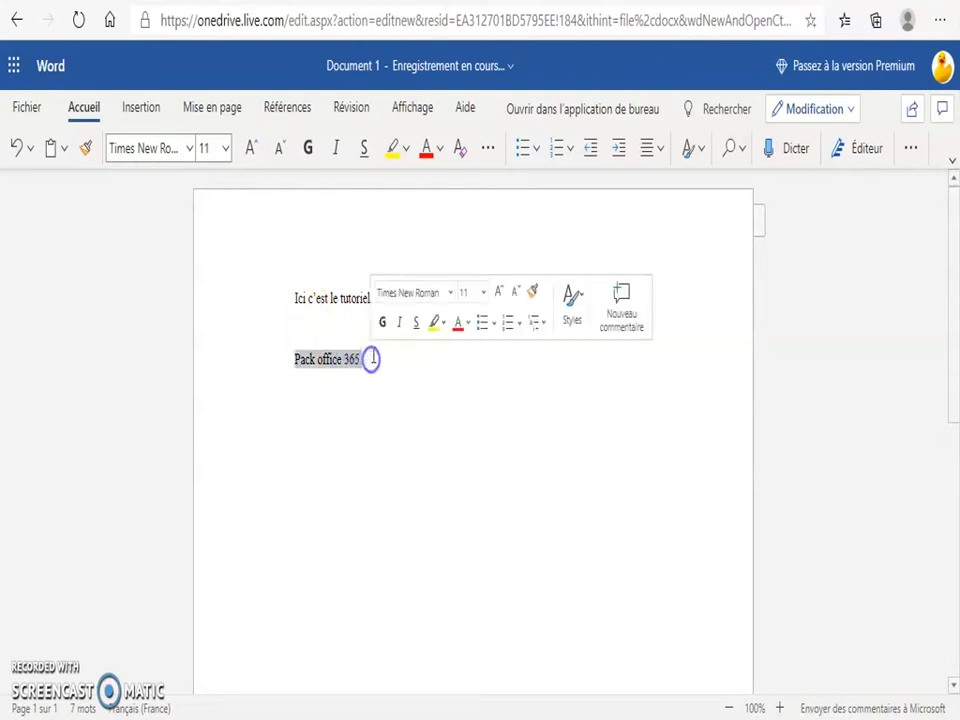
pyautogui.click(588, 160)
pyautogui.click(621, 154)
pyautogui.click(621, 152)
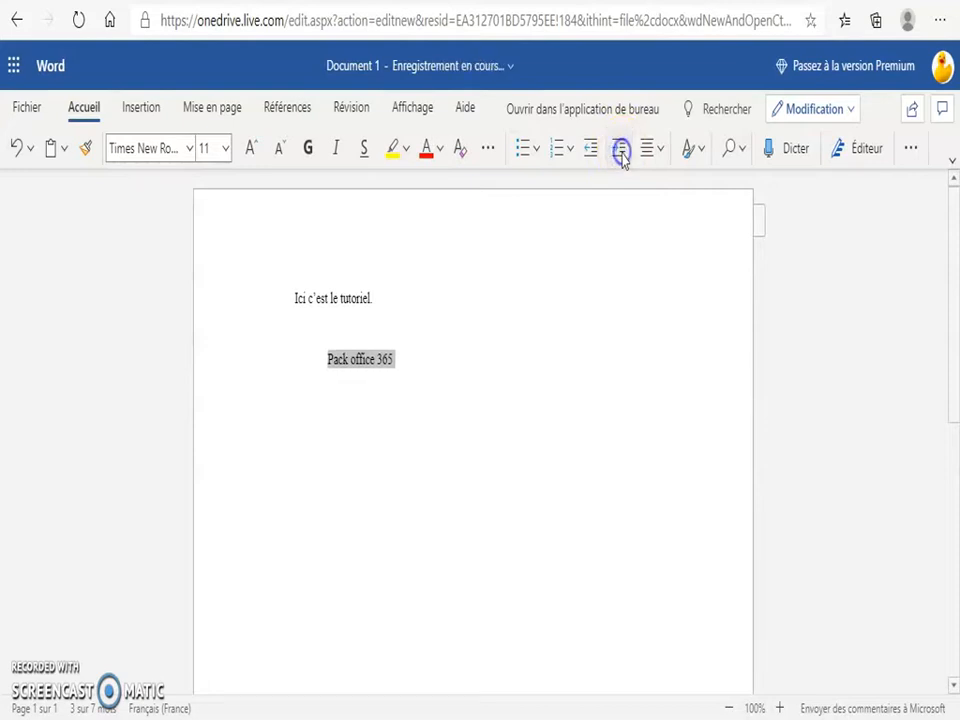
pyautogui.click(406, 150)
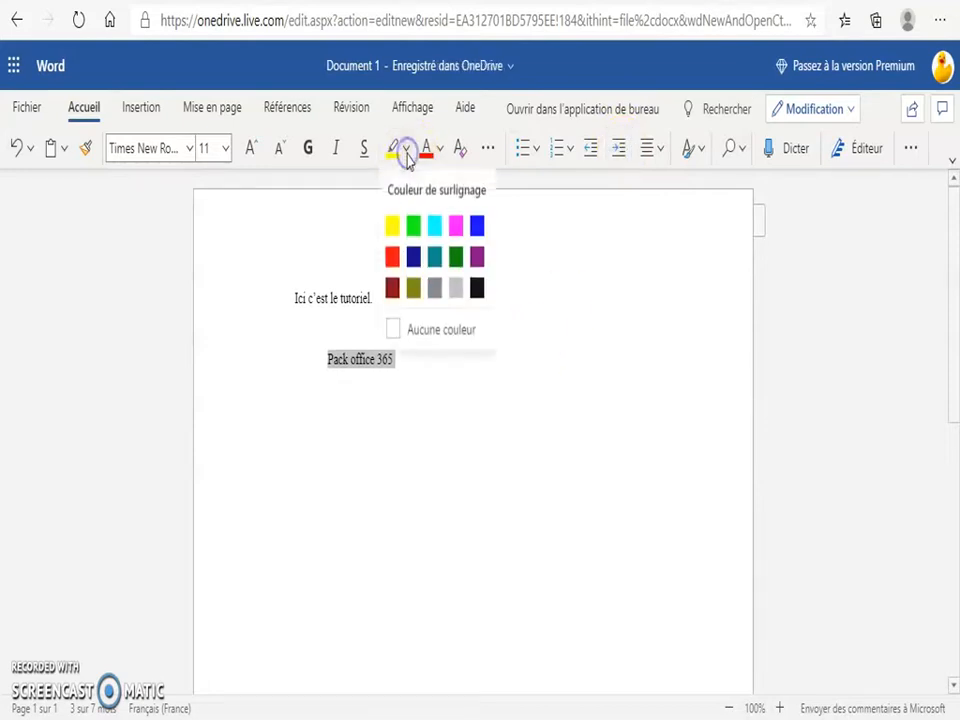
pyautogui.click(415, 232)
pyautogui.click(446, 299)
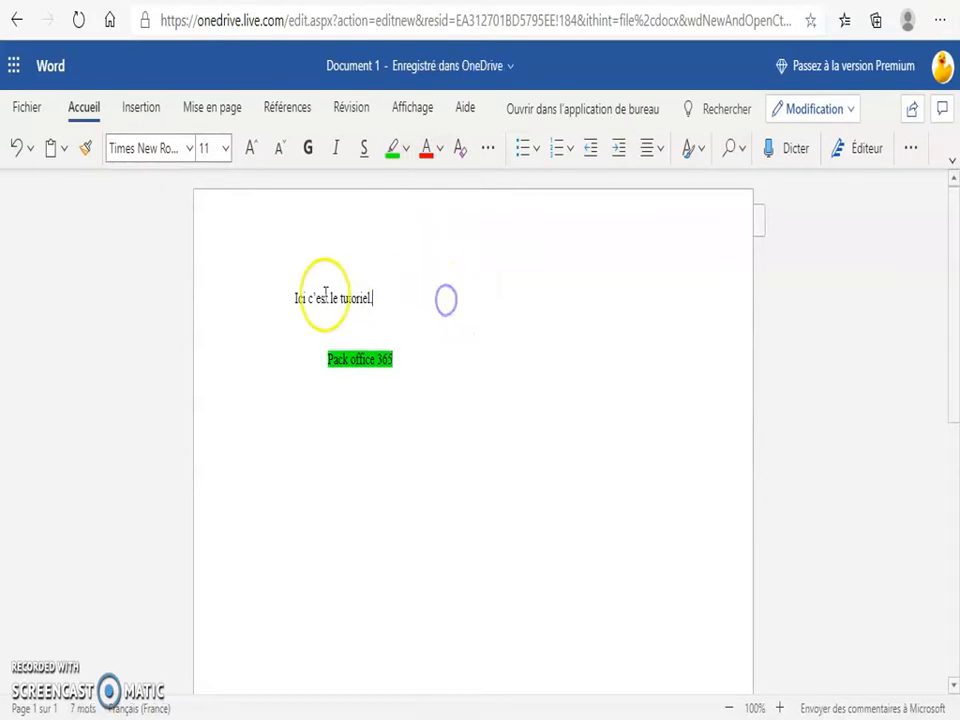
# Make the line "Ici c'est le tutoriel." bold and set its font size to 18
pyautogui.moveTo(294, 298); pyautogui.dragTo(378, 303)
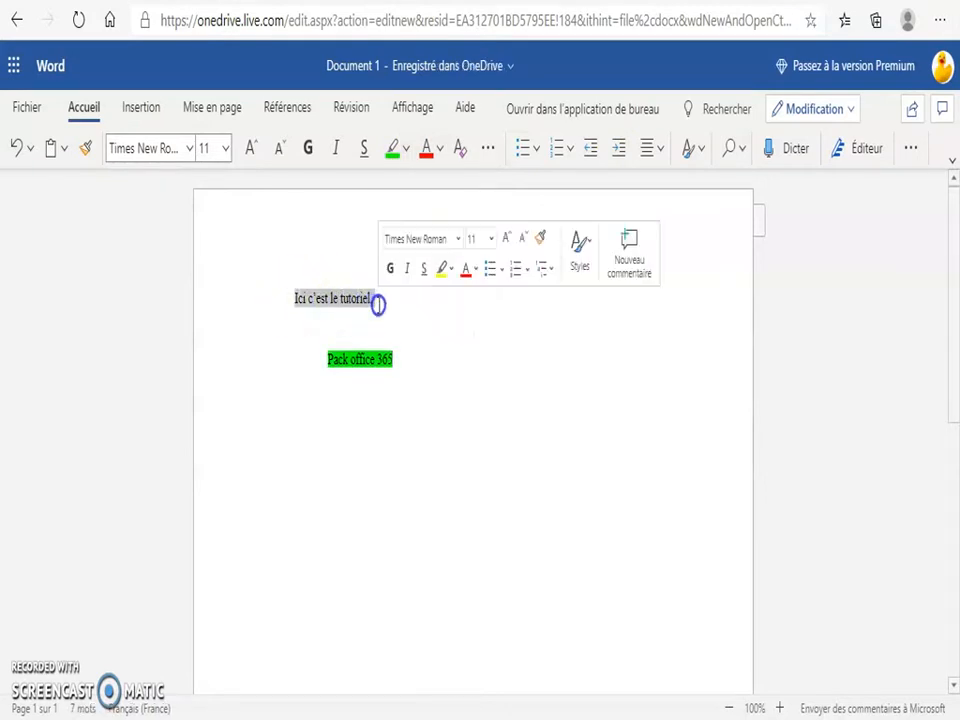
pyautogui.click(308, 148)
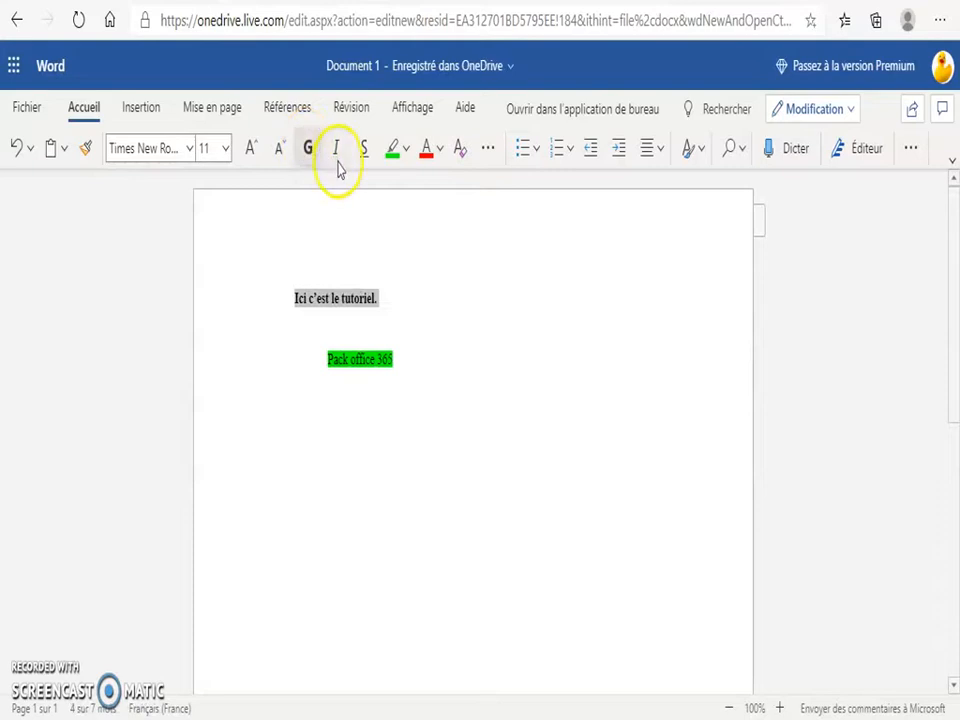
pyautogui.click(228, 149)
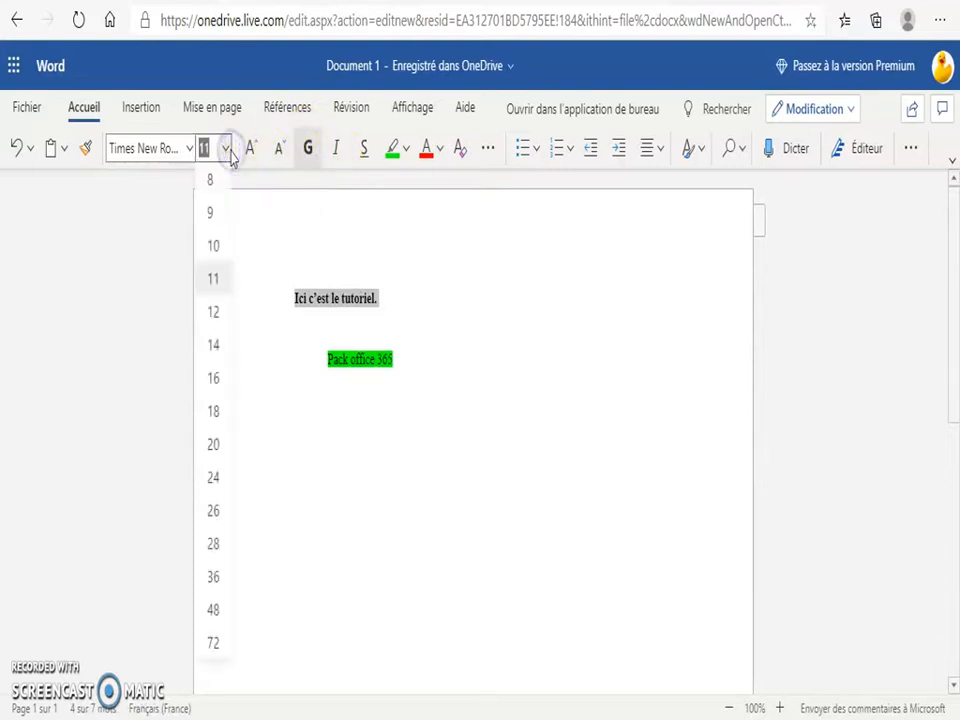
pyautogui.click(210, 411)
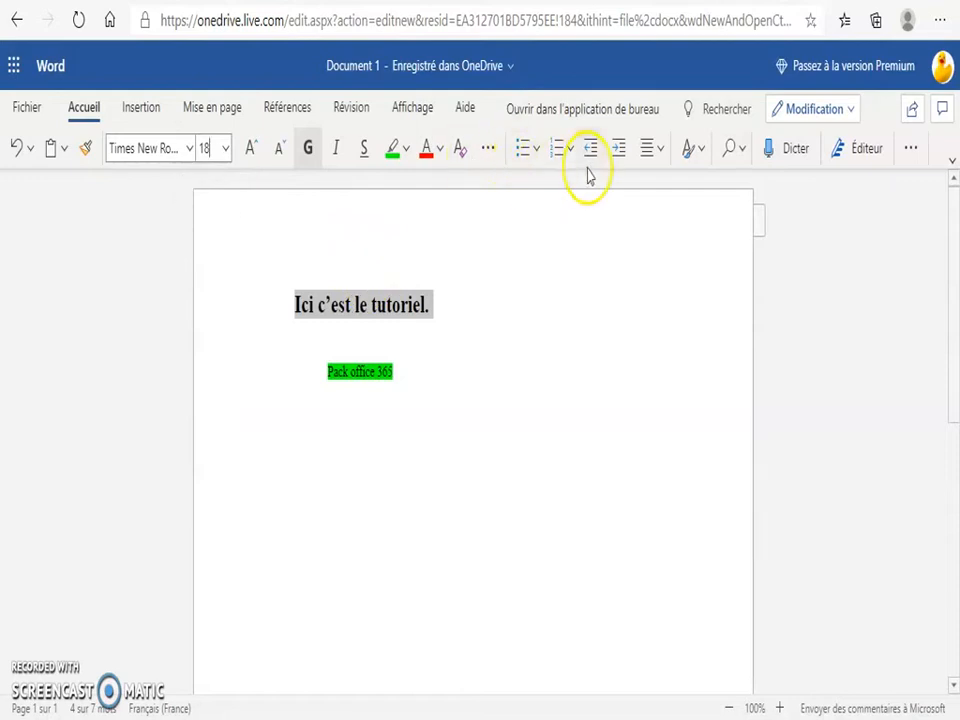
# Centre the line "Ici c'est le tutoriel." on the page
pyautogui.click(655, 149)
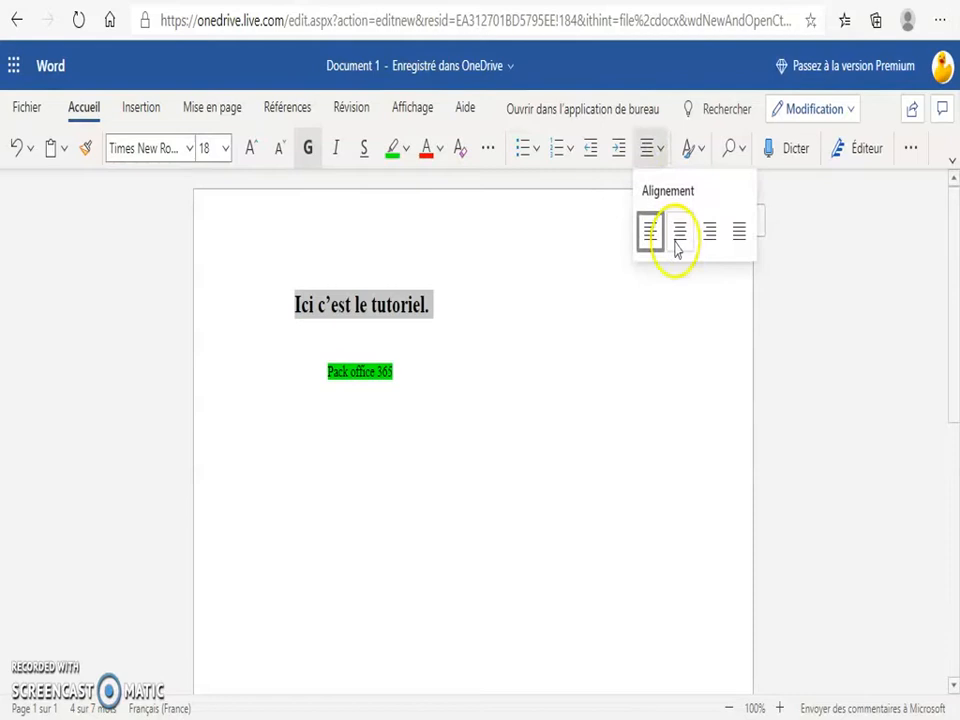
pyautogui.click(680, 236)
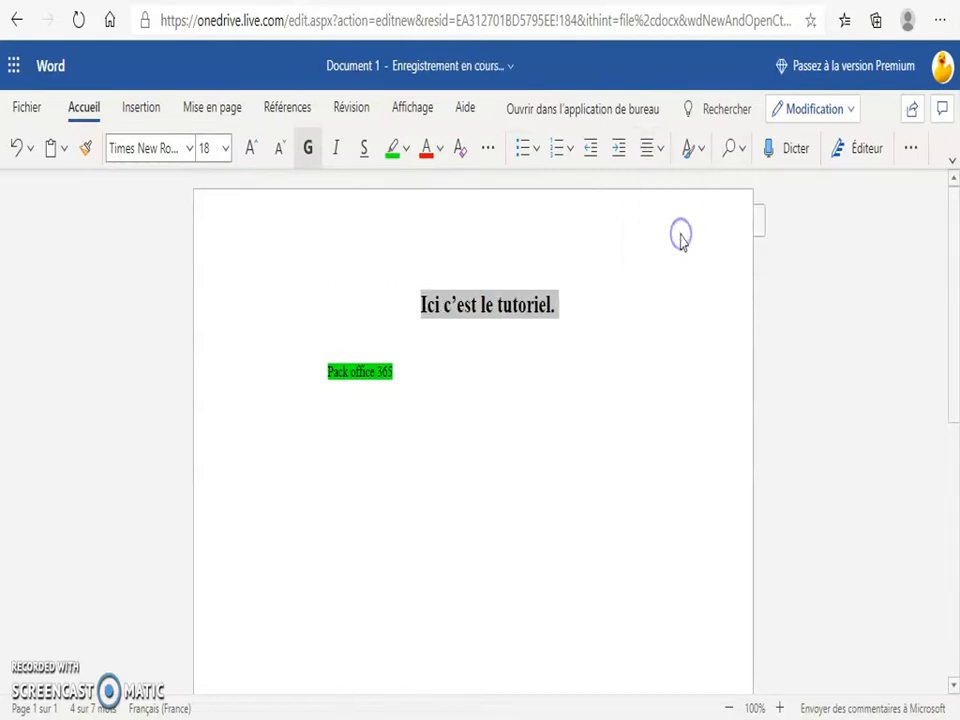
pyautogui.click(533, 386)
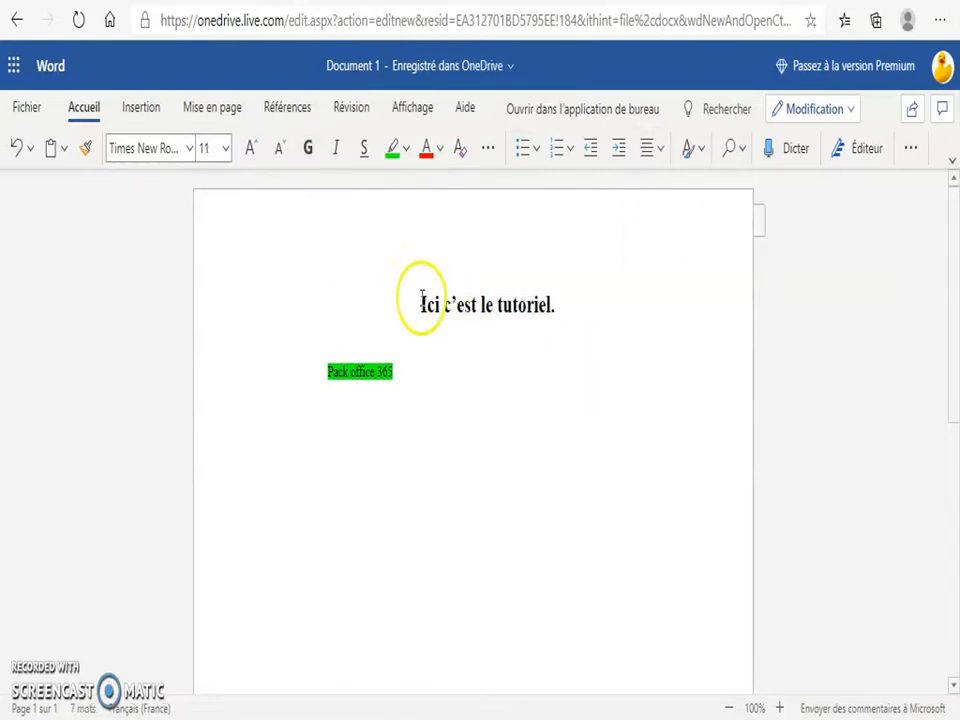
# Underline the heading "Ici c'est le tutoriel." and set its font colour to light orange
pyautogui.moveTo(422, 303); pyautogui.dragTo(558, 310)
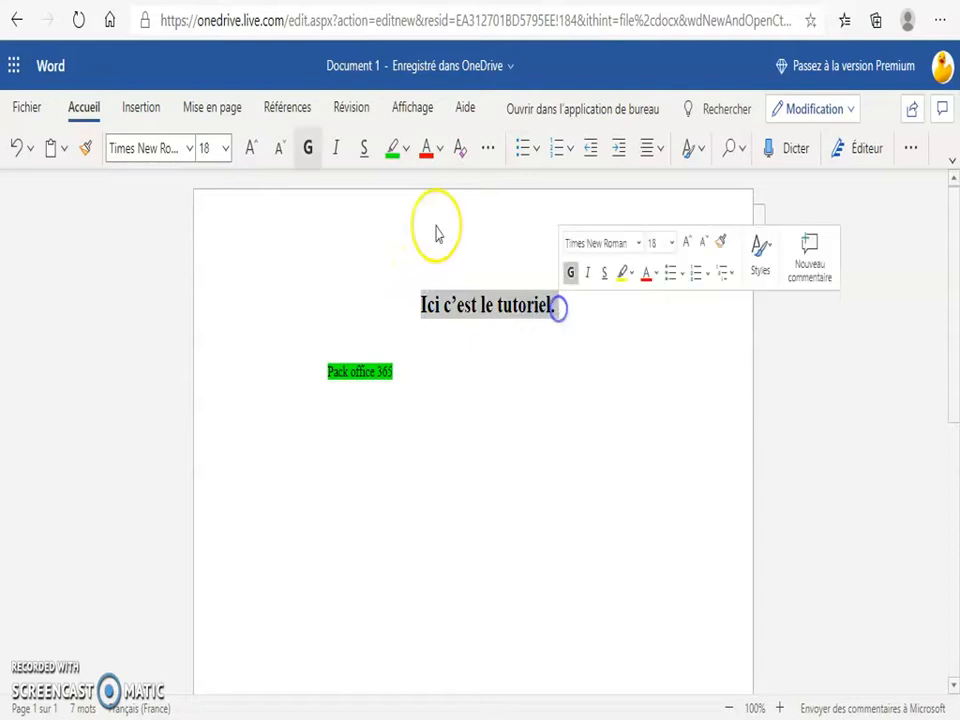
pyautogui.click(364, 150)
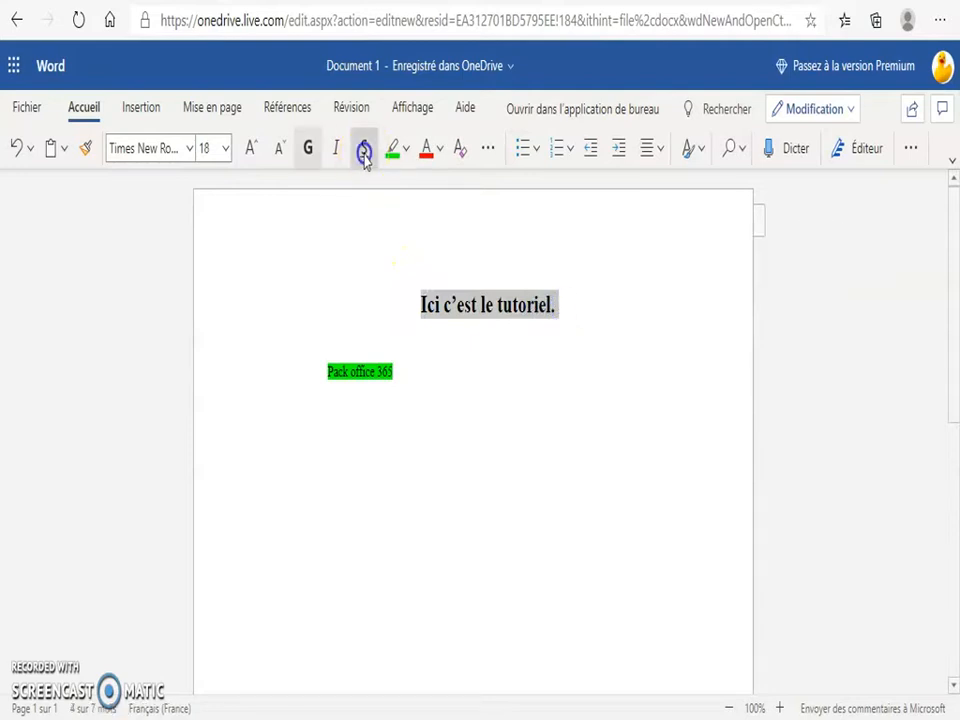
pyautogui.click(439, 151)
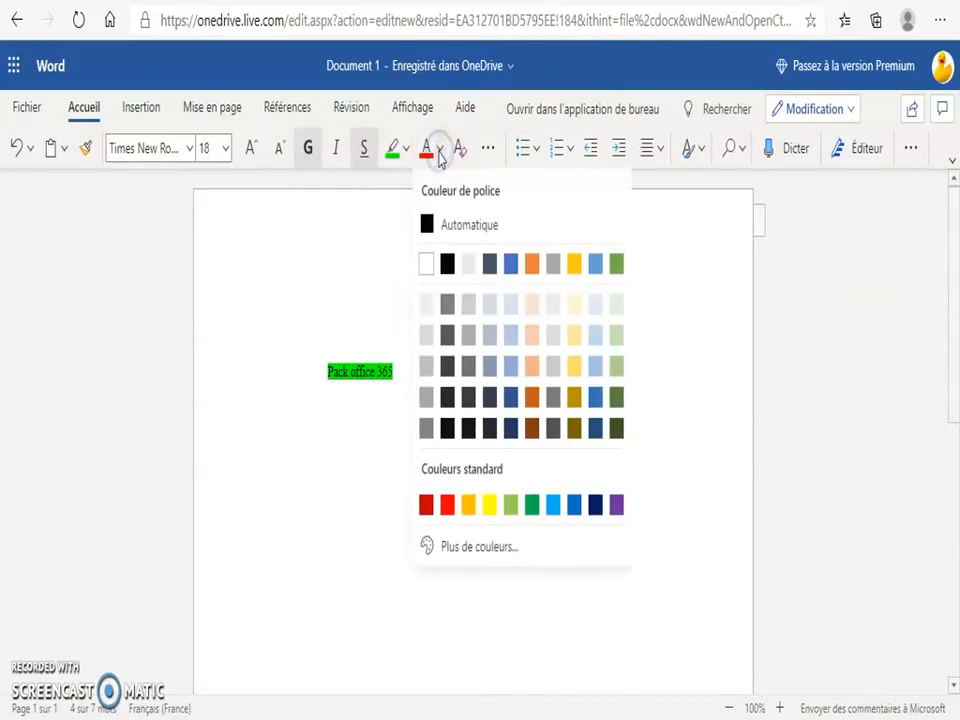
pyautogui.click(532, 366)
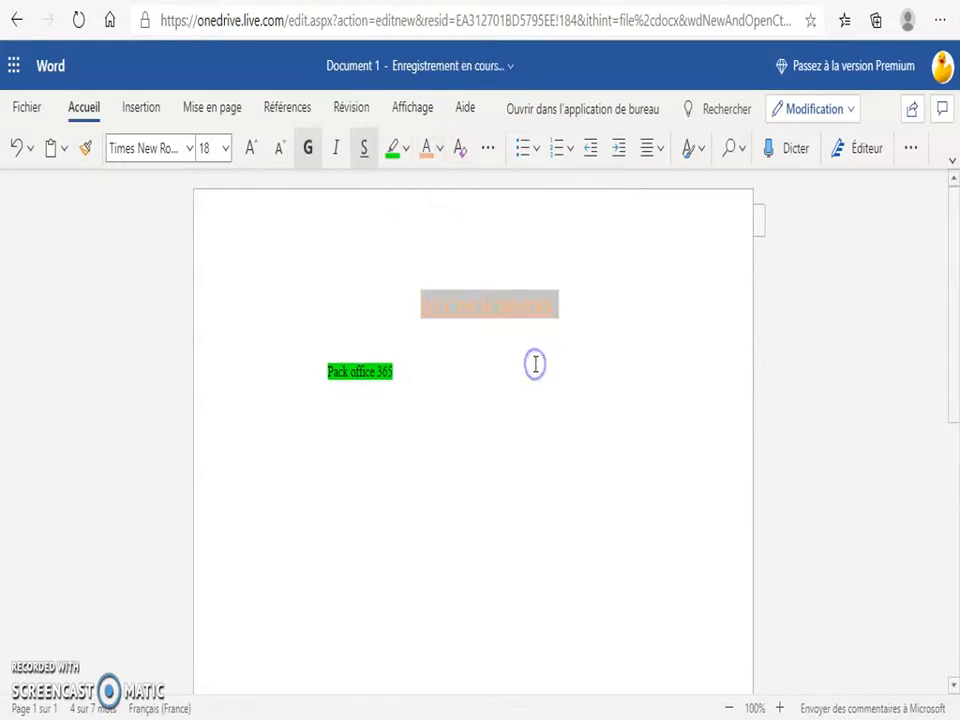
pyautogui.click(506, 393)
pyautogui.click(395, 374)
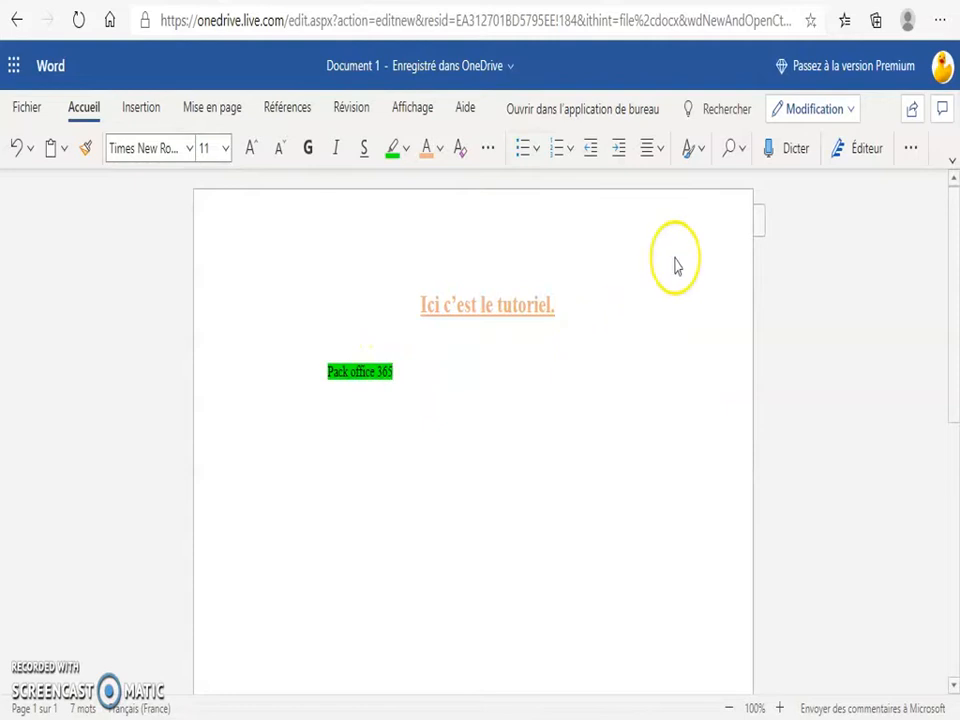
# Dictate "donc ici tout est gratuit" at the end of the "Pack office 365" line, allowing microphone access, and stop the dictation
pyautogui.click(781, 152)
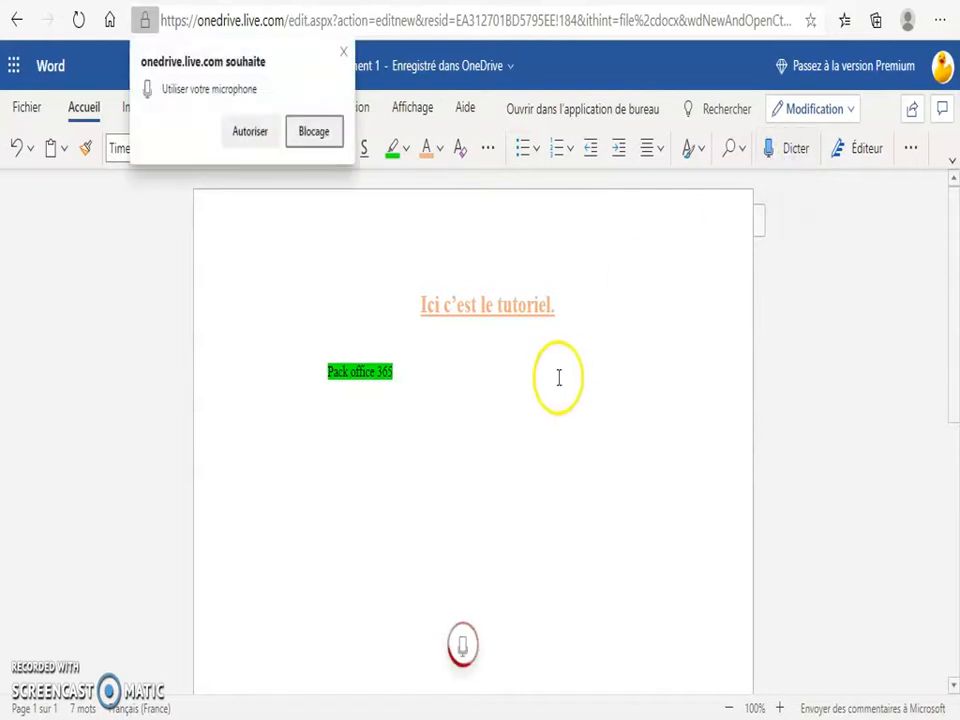
pyautogui.click(252, 132)
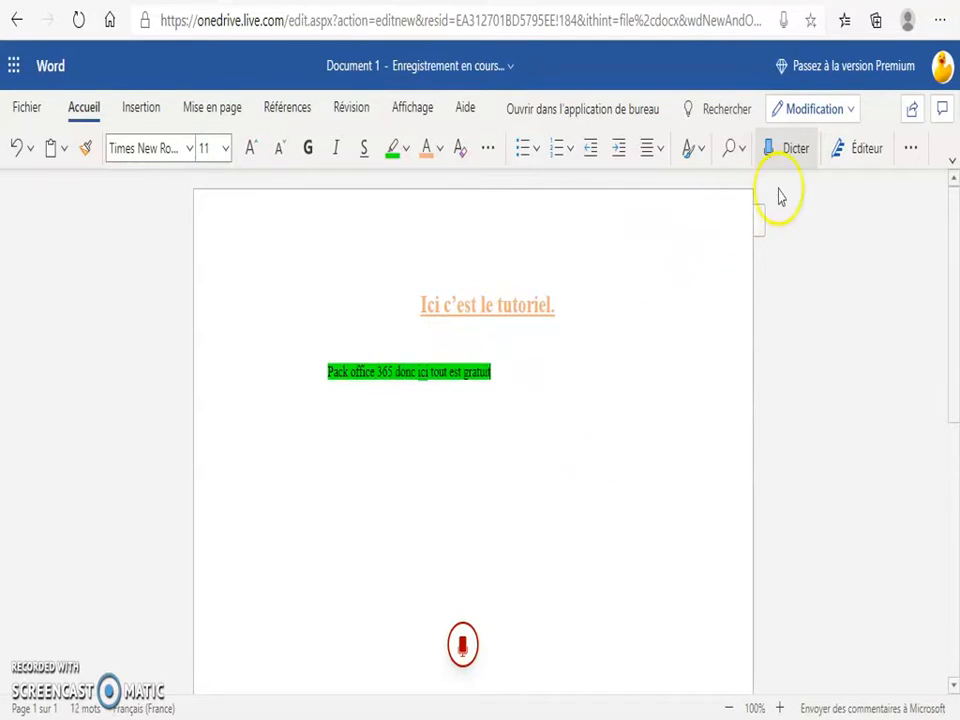
pyautogui.click(778, 150)
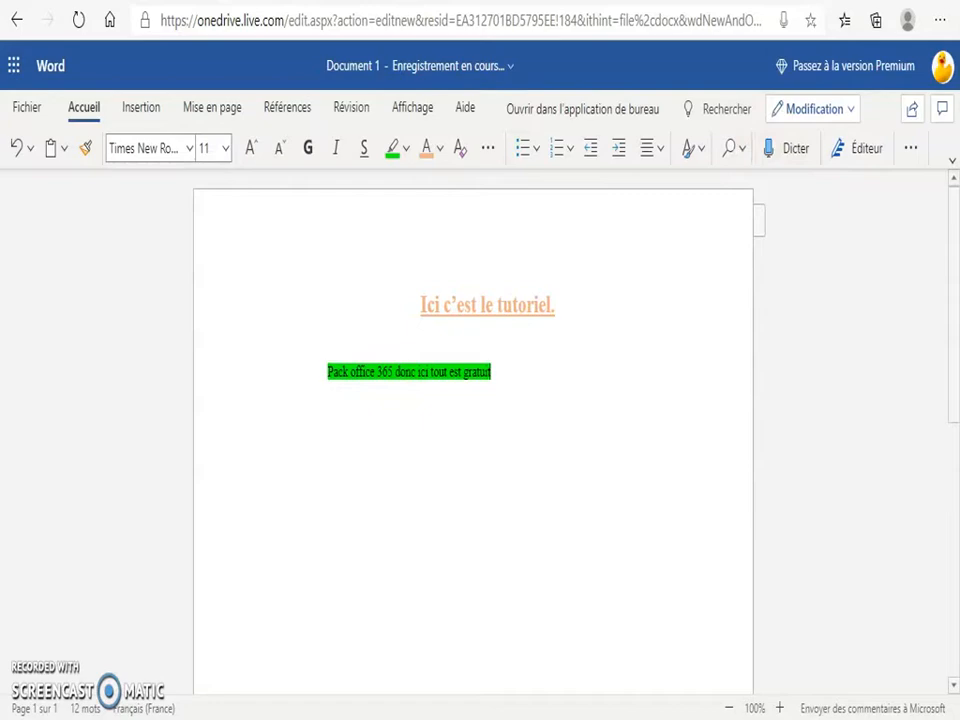
# Return to the Office apps page, open OneDrive and select Document 1.docx among the recent files
pyautogui.hotkey('alt', 'Left')
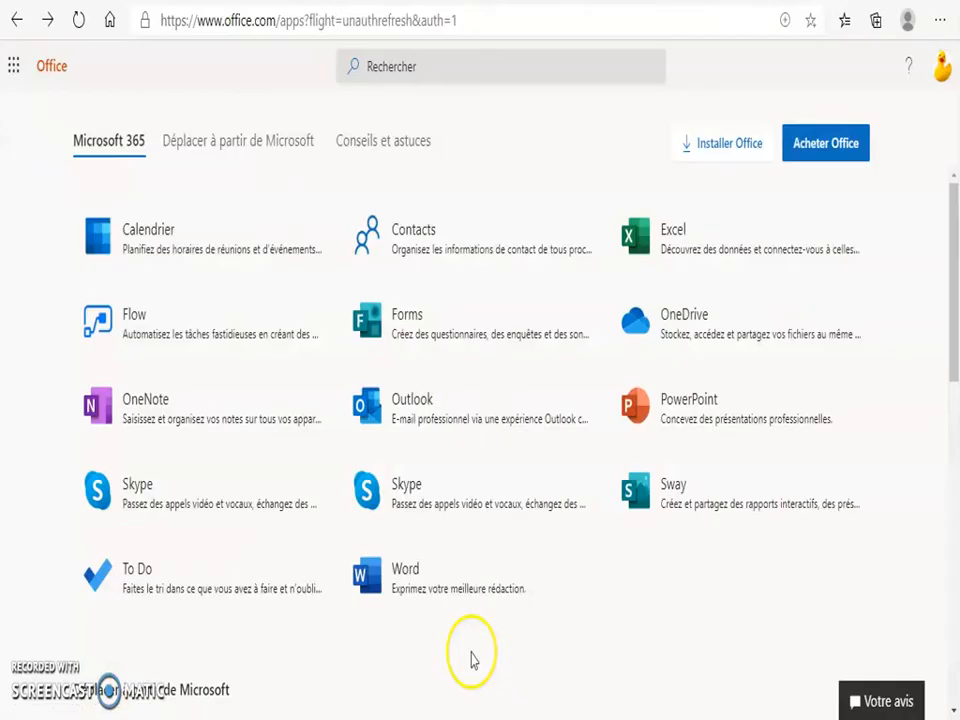
pyautogui.click(688, 333)
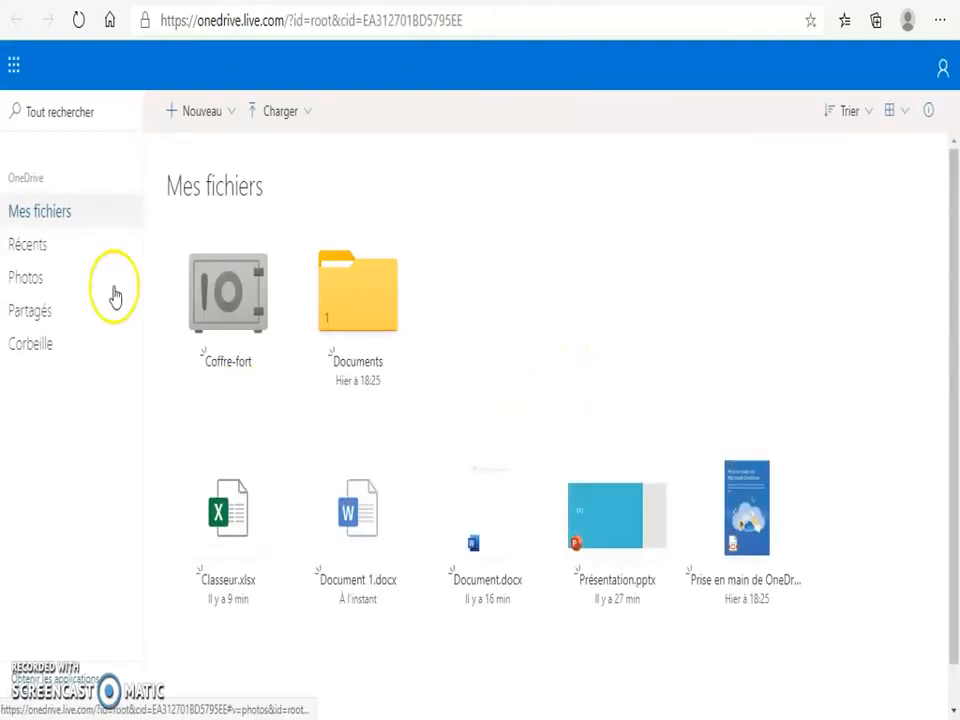
pyautogui.click(44, 246)
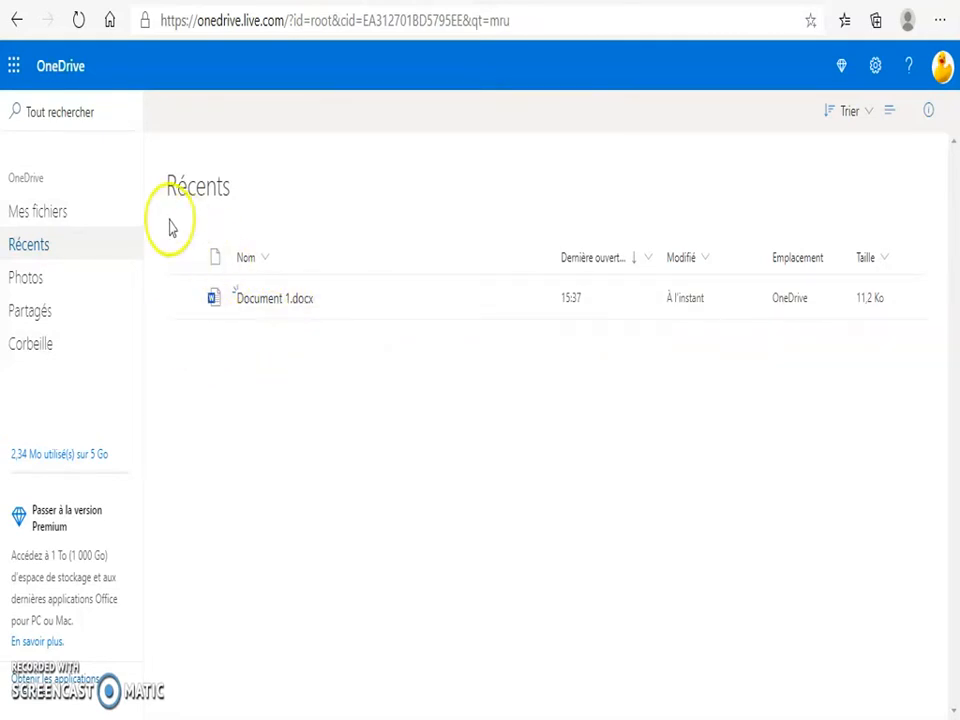
pyautogui.click(183, 258)
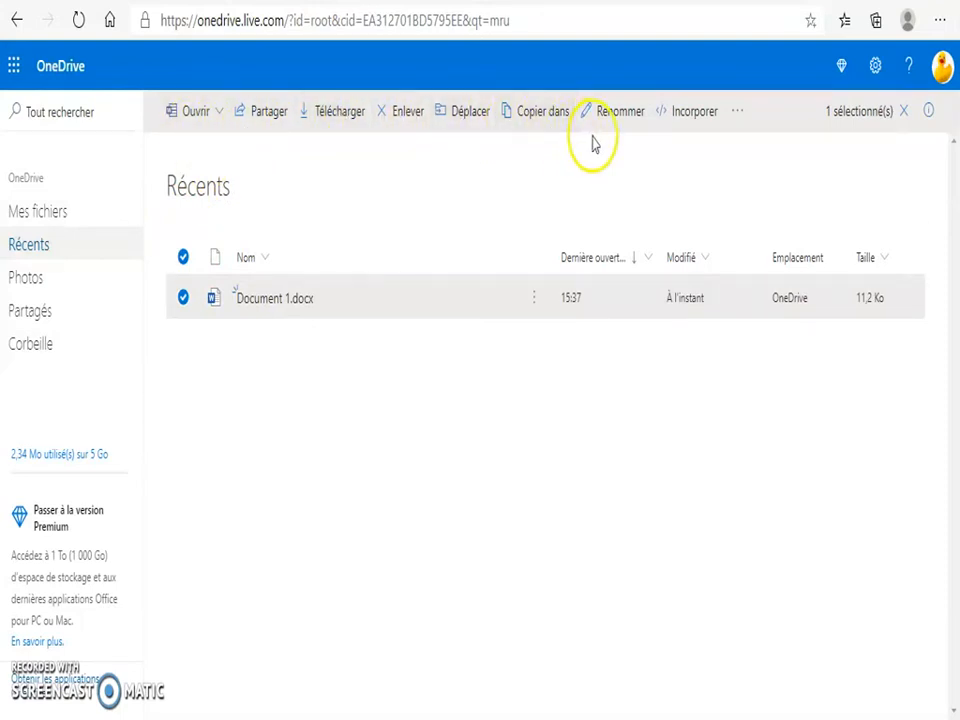
pyautogui.click(388, 117)
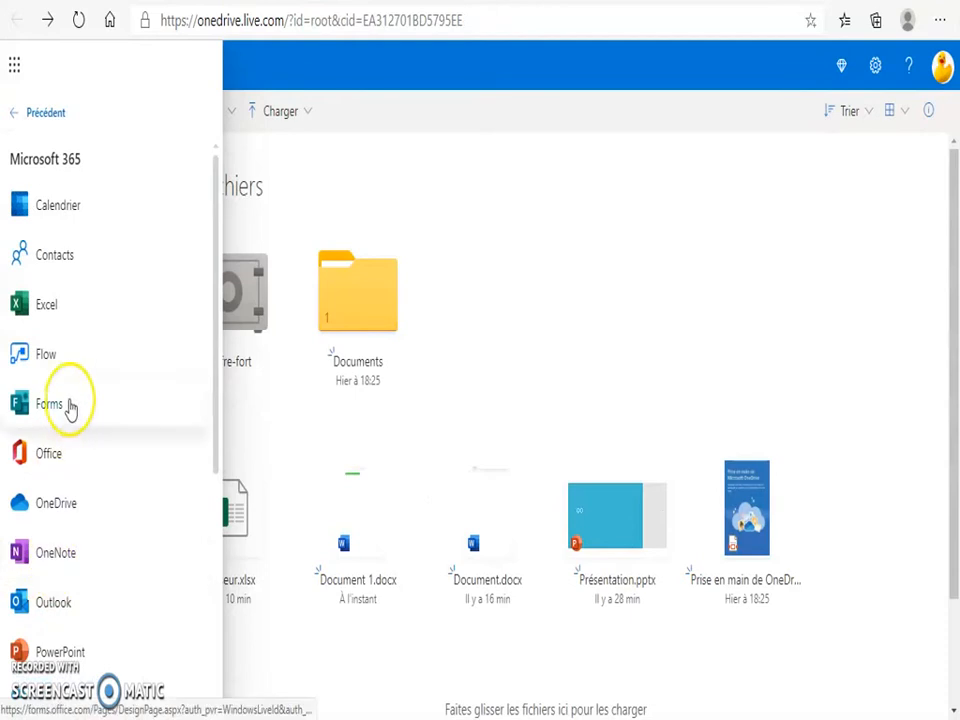
# Switch to Excel online from the Microsoft 365 apps list and create a new blank workbook
pyautogui.click(47, 306)
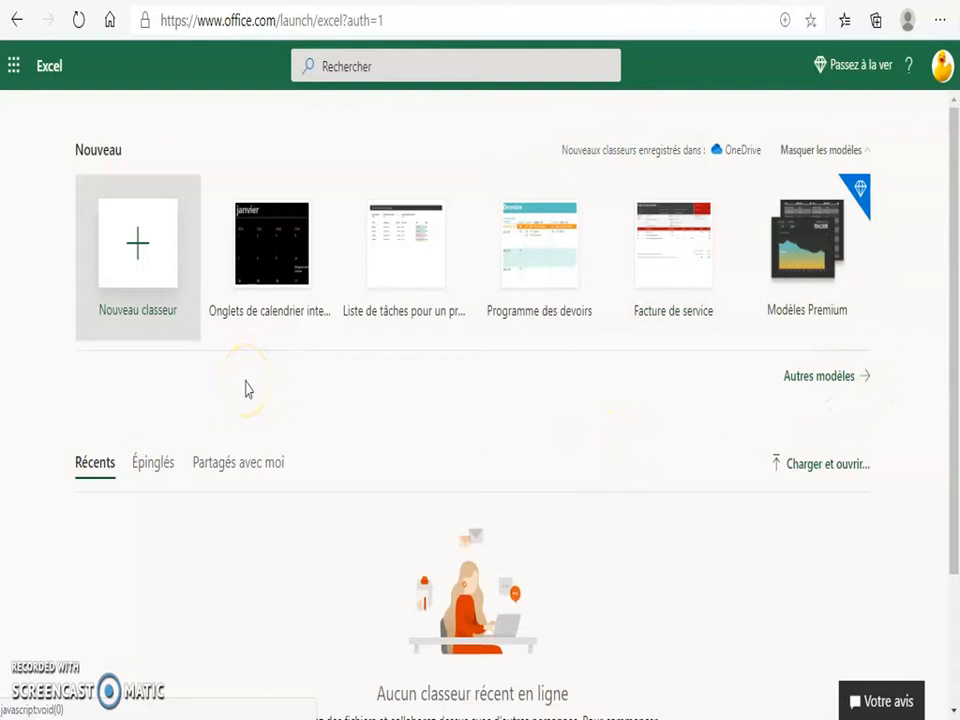
pyautogui.click(145, 253)
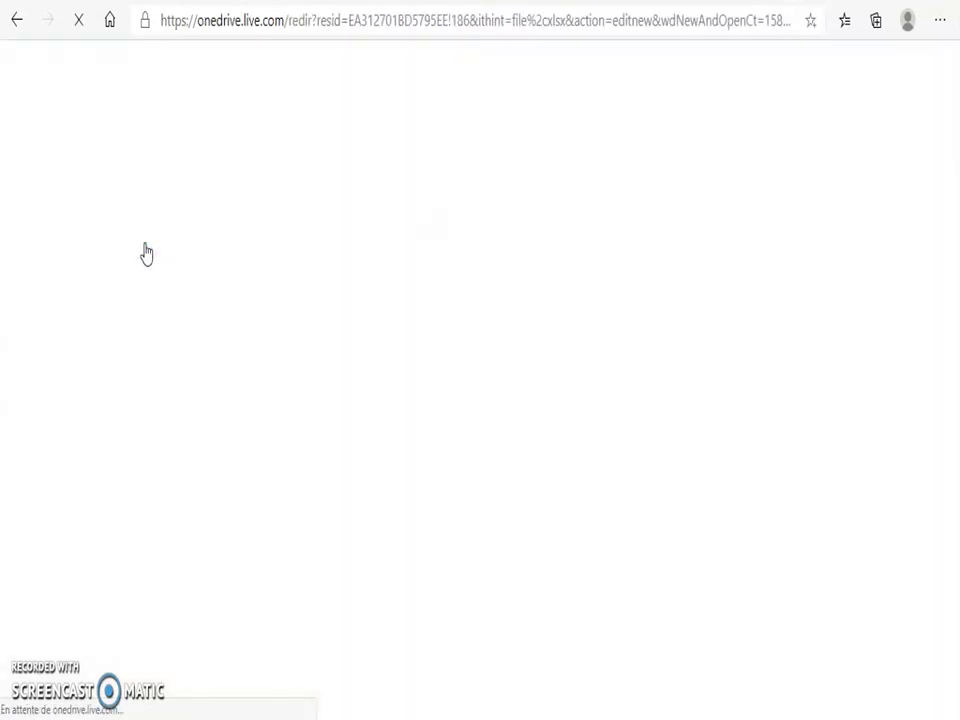
pyautogui.click(396, 437)
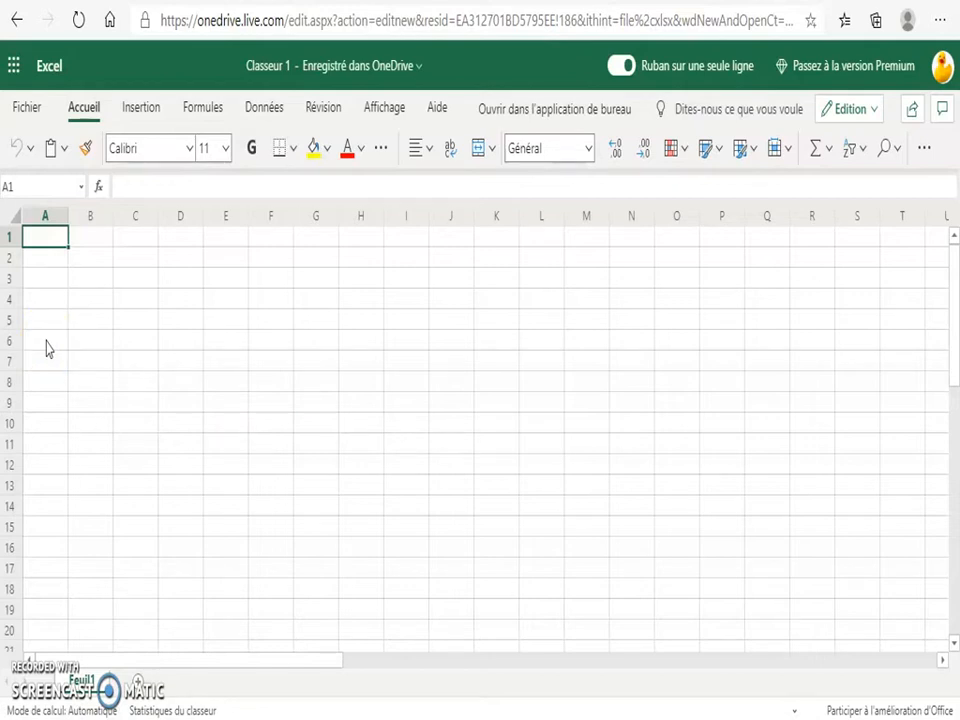
# Enter the header x in A1 and the values 0, 1, 2, 3, 4 and 5 in cells A2 to A7
pyautogui.click(56, 259)
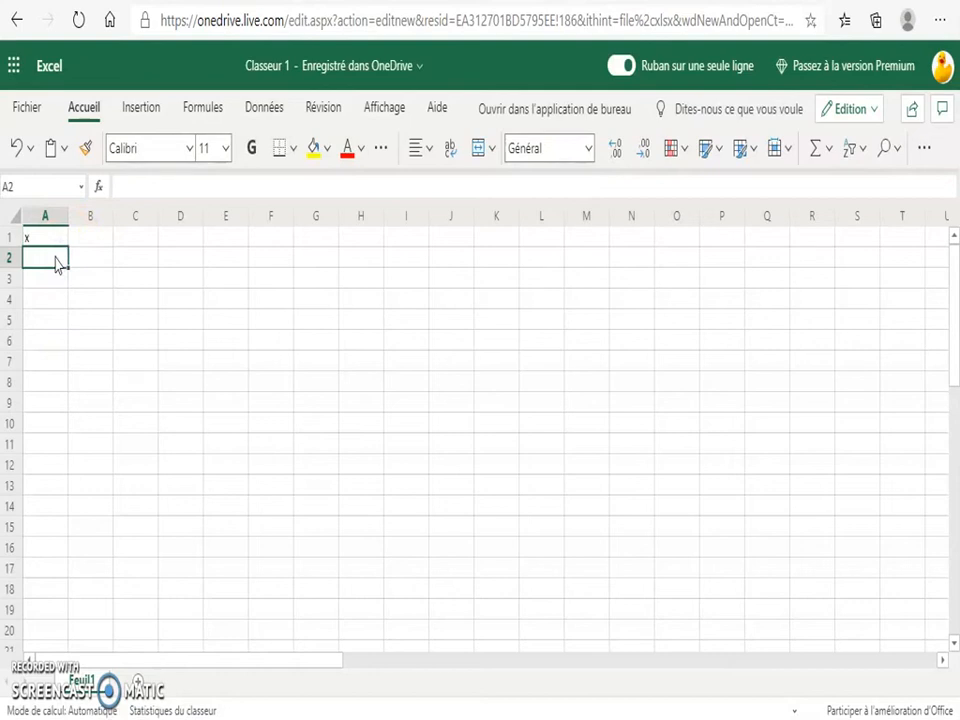
pyautogui.write('0')
pyautogui.click(42, 280)
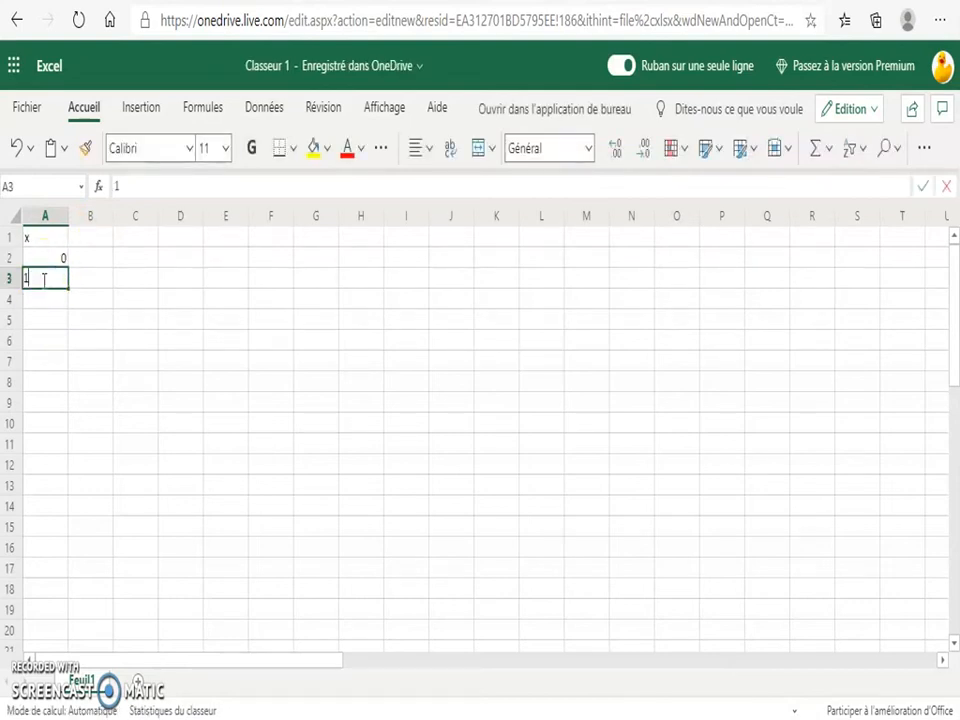
pyautogui.write('1')
pyautogui.click(40, 304)
pyautogui.write('2')
pyautogui.press('Return')
pyautogui.write('3')
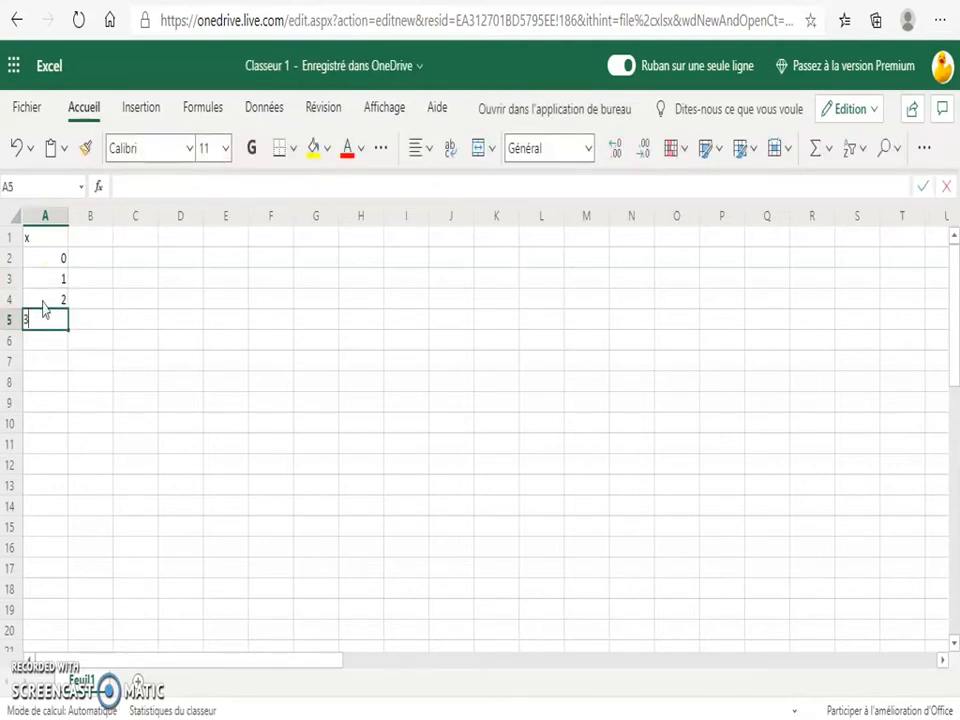
pyautogui.press('Return')
pyautogui.write('4')
pyautogui.press('Return')
pyautogui.write('5')
pyautogui.press('Return')
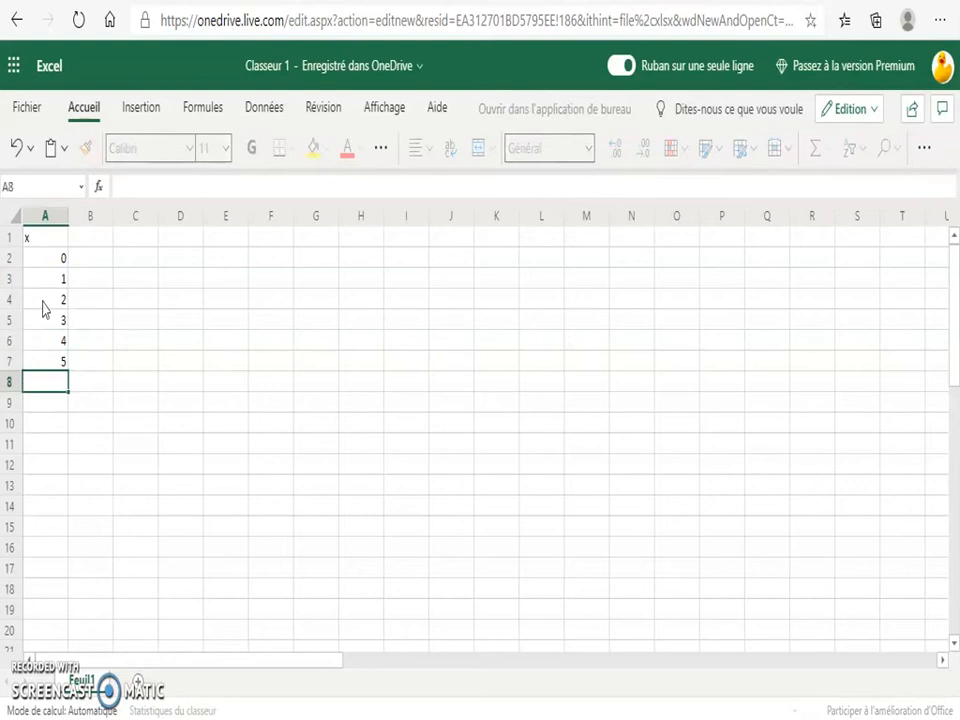
pyautogui.click(55, 643)
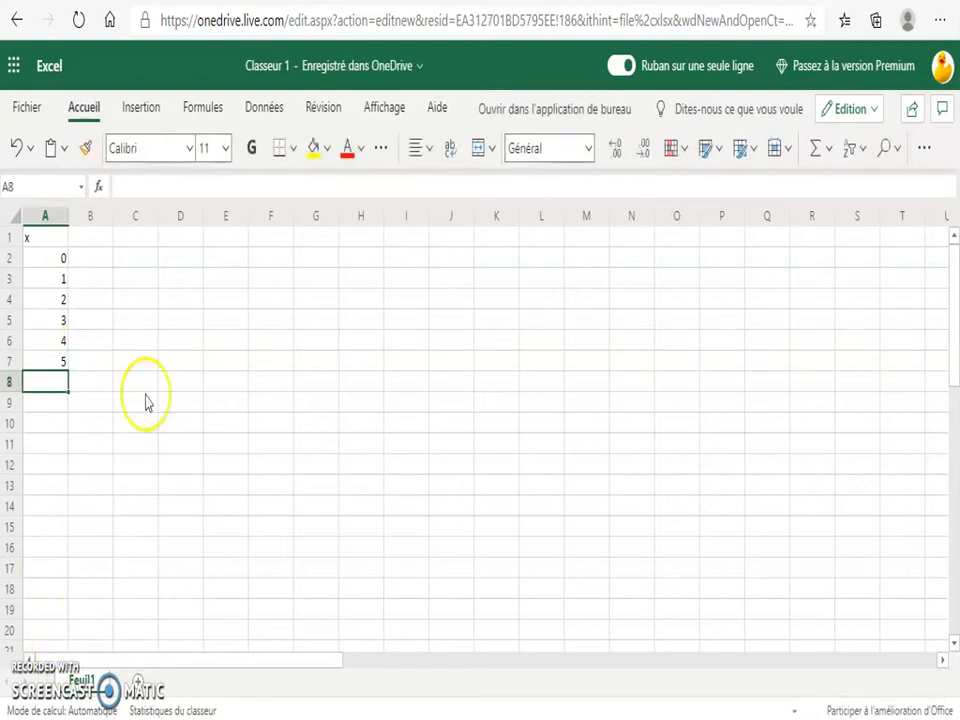
# Enter the header y in B1 and the formula =2*A2+3 in cell B2
pyautogui.click(96, 238)
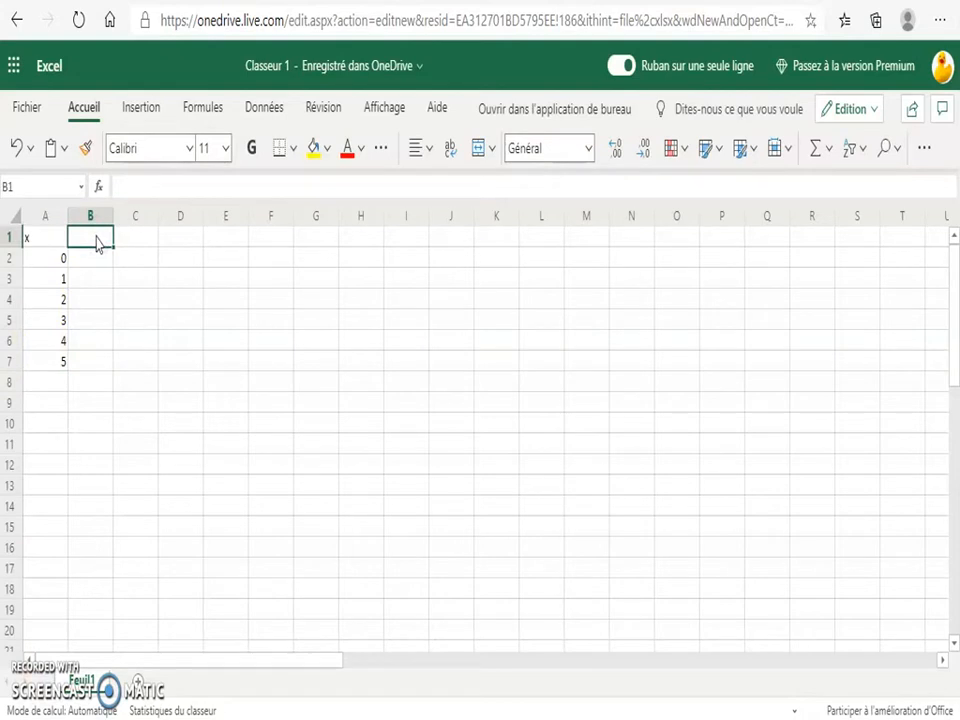
pyautogui.press('Return')
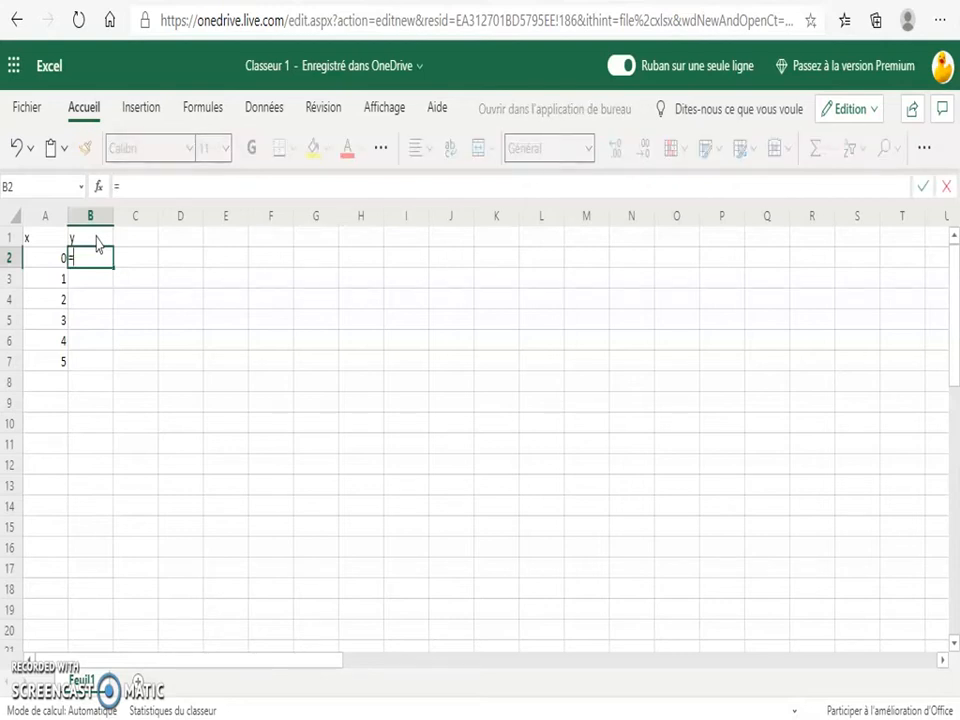
pyautogui.click(50, 260)
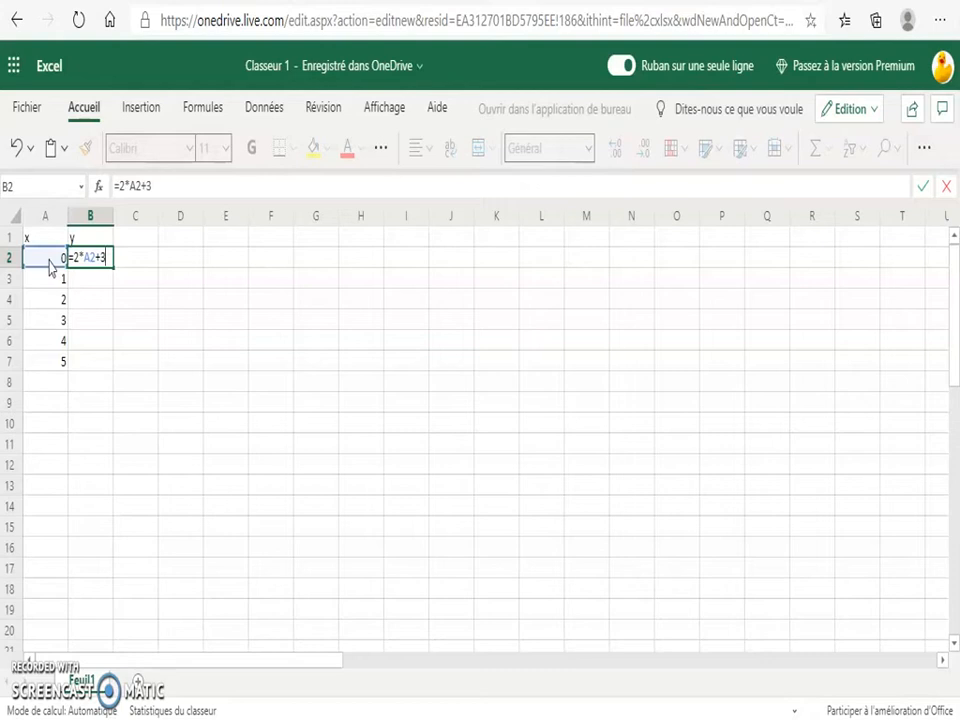
pyautogui.write('+3')
pyautogui.press('Return')
# Fill the formula in B2 down to B7 and check the copied formula in B3
pyautogui.click(92, 259)
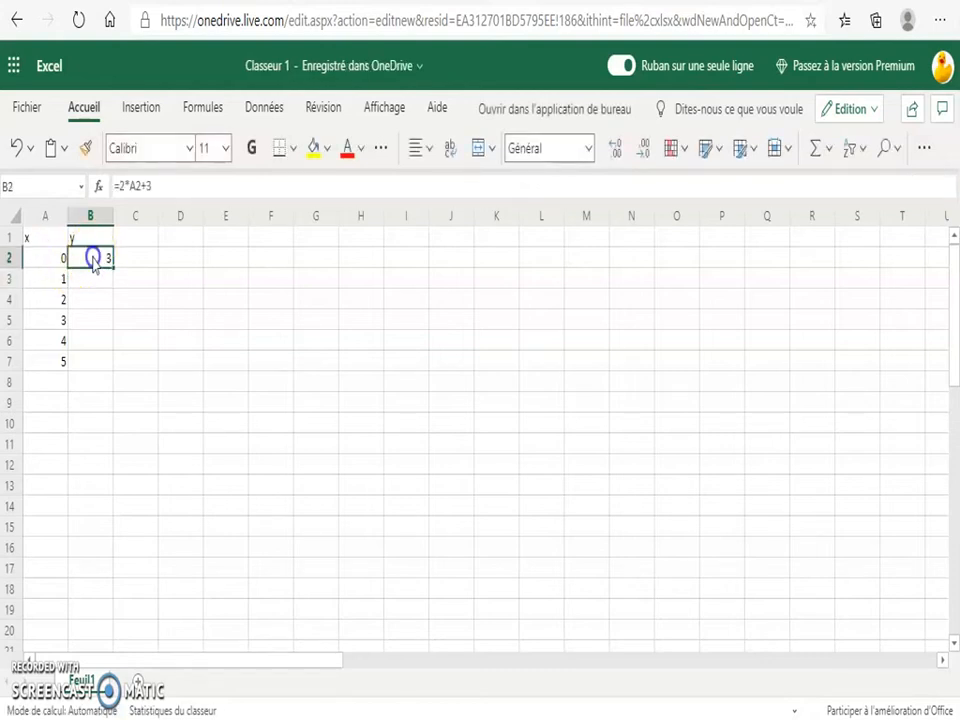
pyautogui.moveTo(113, 263); pyautogui.dragTo(108, 370)
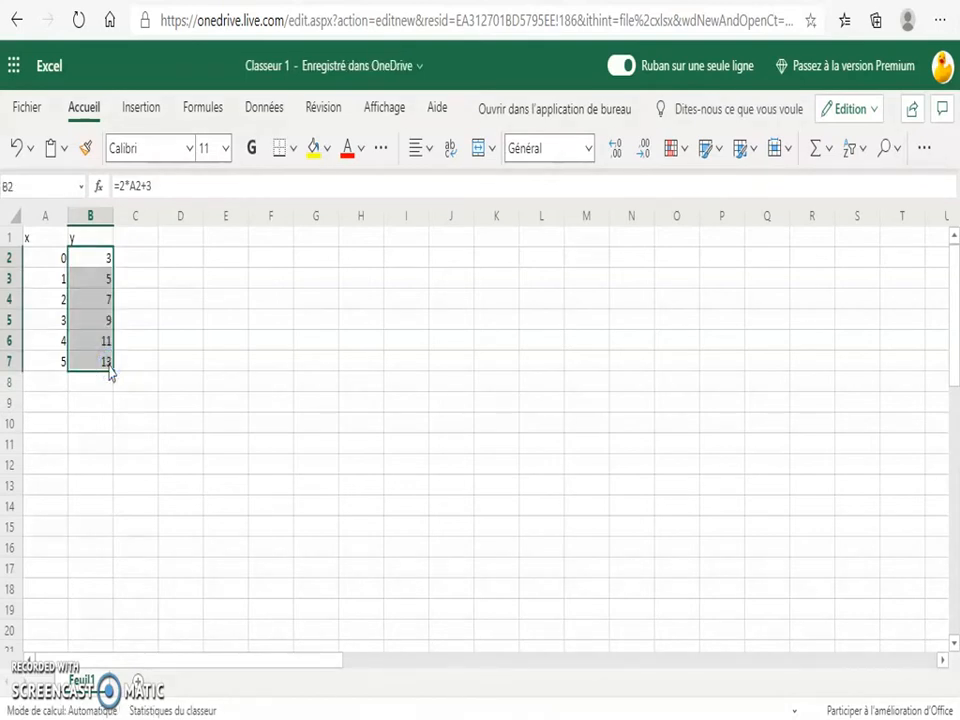
pyautogui.click(148, 345)
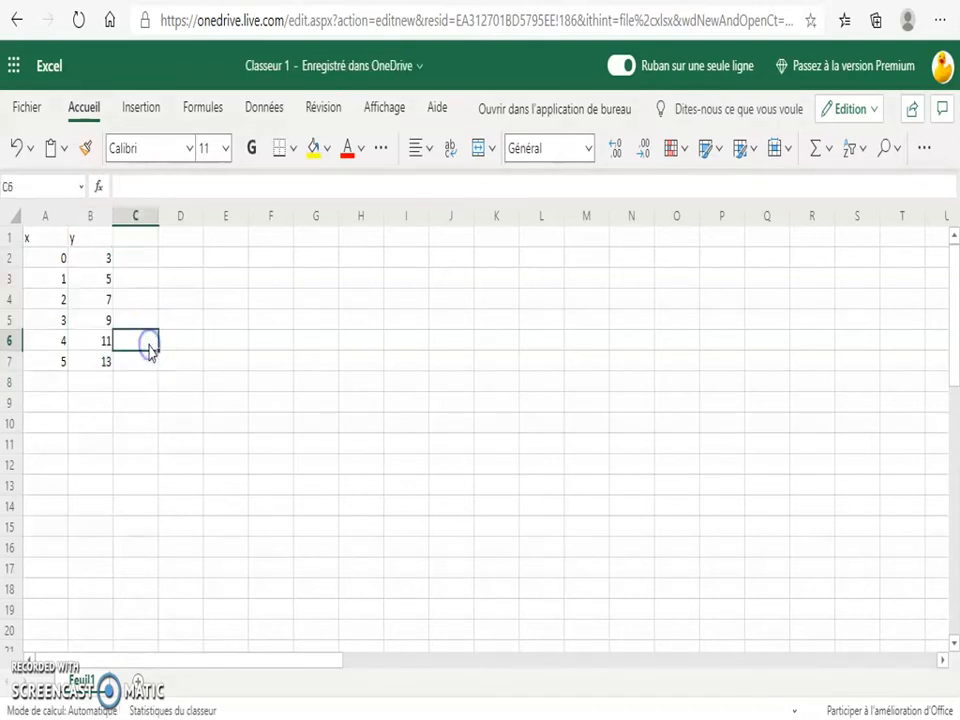
pyautogui.click(92, 278)
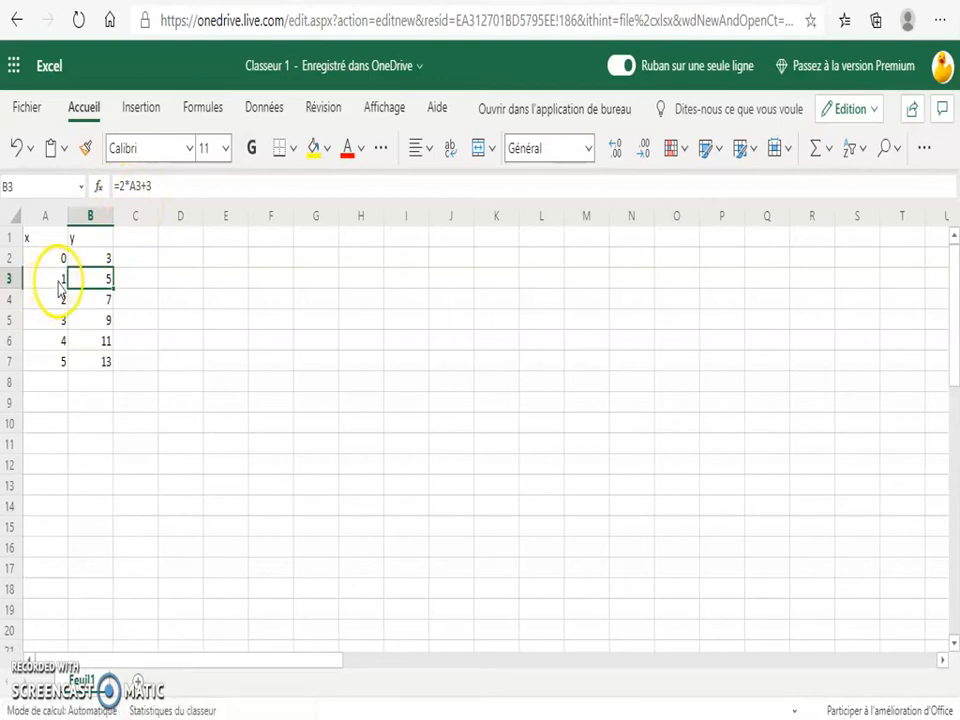
pyautogui.click(102, 391)
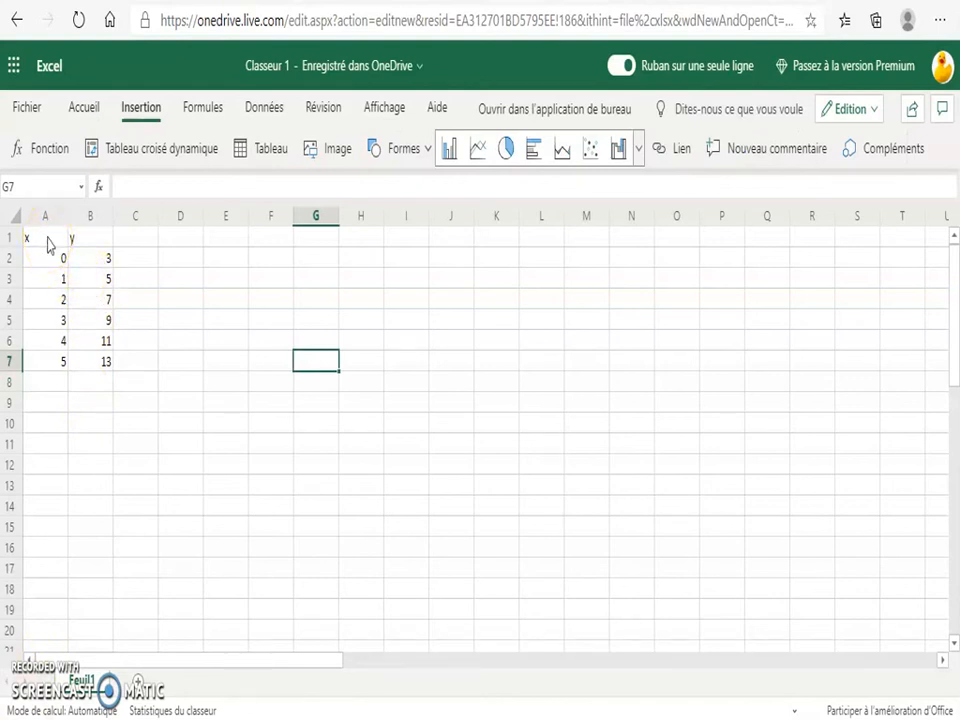
# Try plotting the x and y data in A1:B7 as a basic line chart, and delete that chart
pyautogui.moveTo(47, 240); pyautogui.dragTo(107, 362)
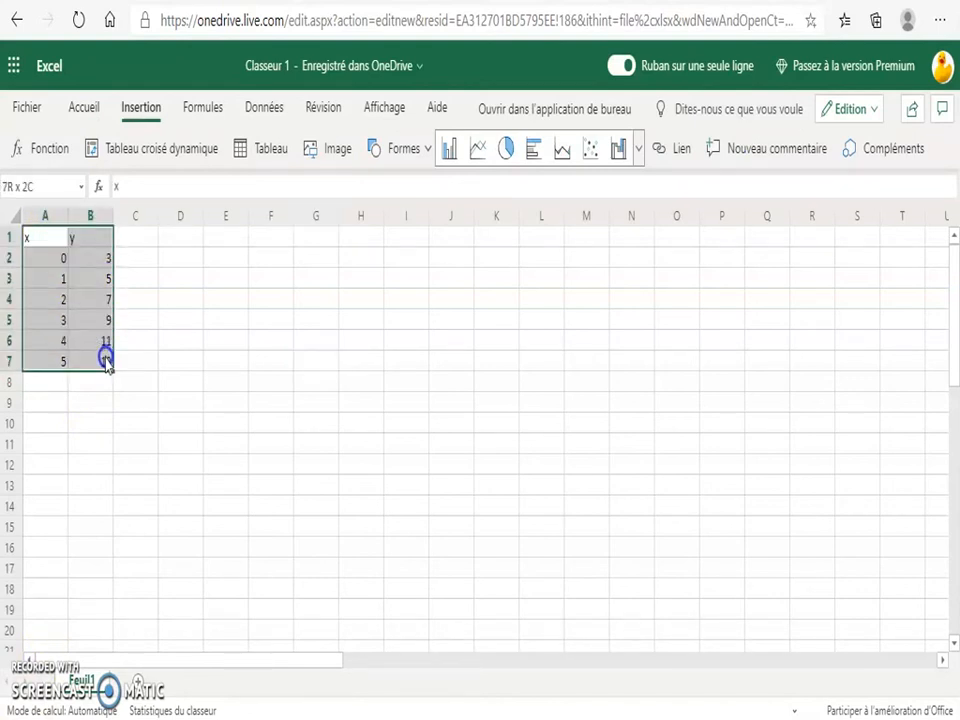
pyautogui.click(639, 160)
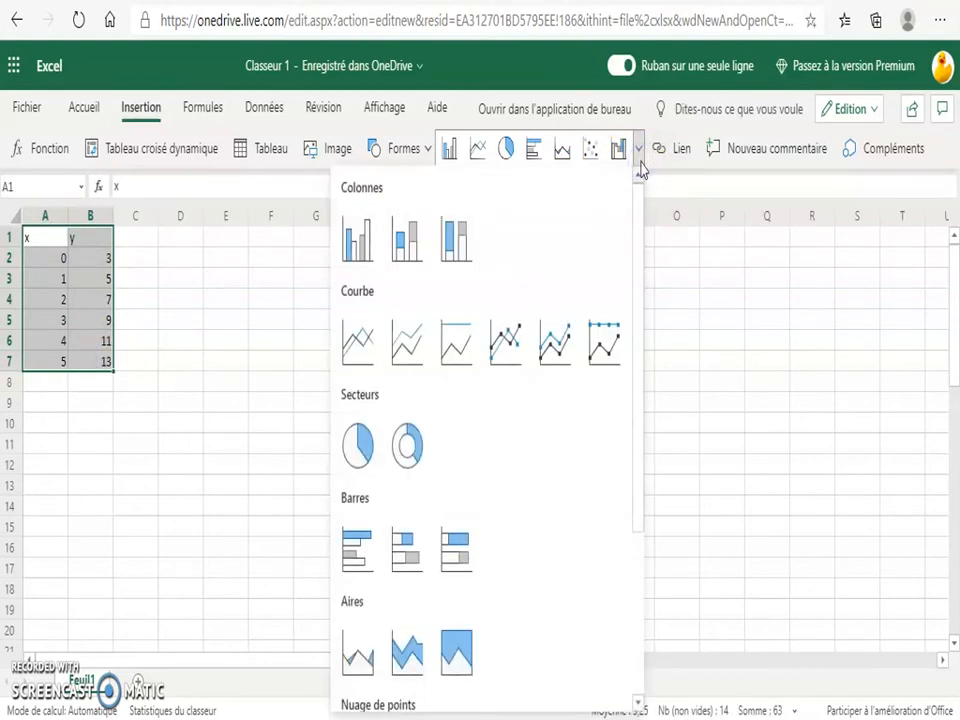
pyautogui.click(374, 358)
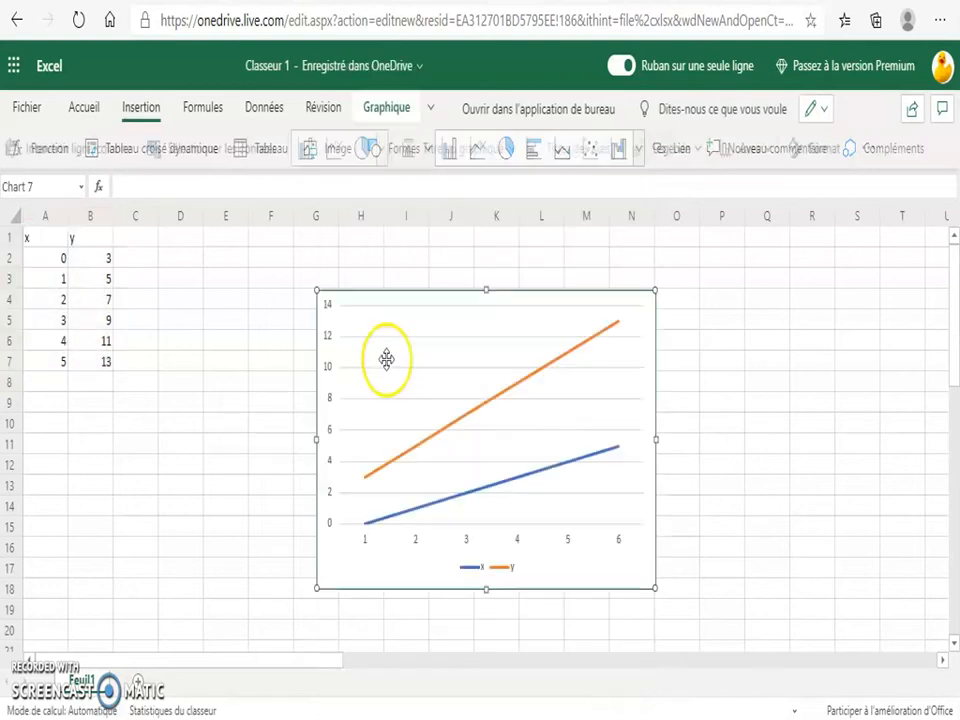
pyautogui.click(724, 443)
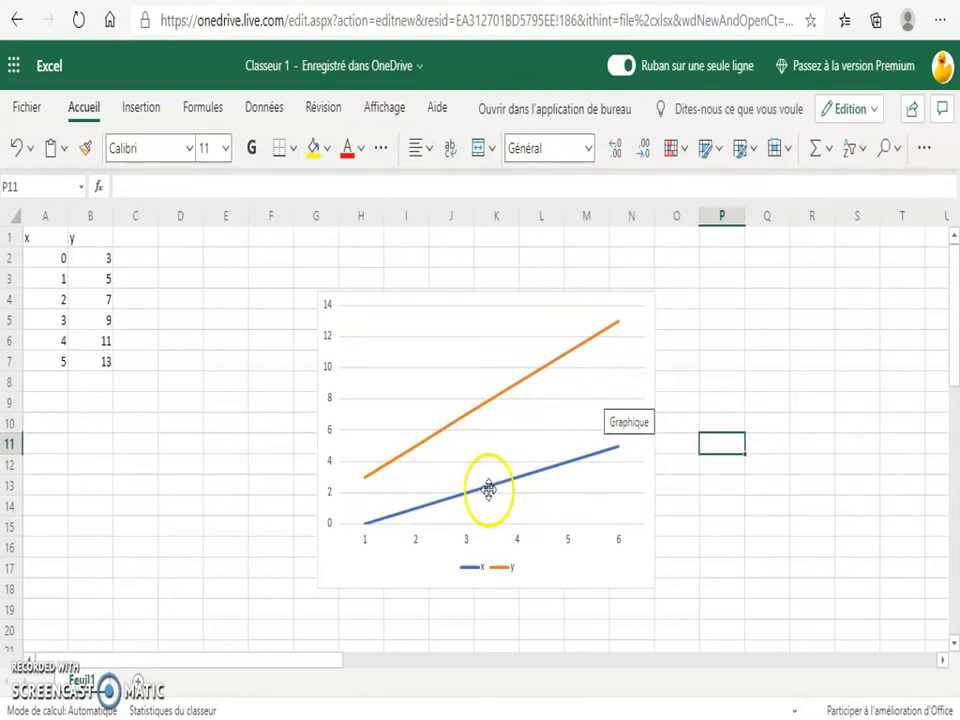
pyautogui.click(451, 295)
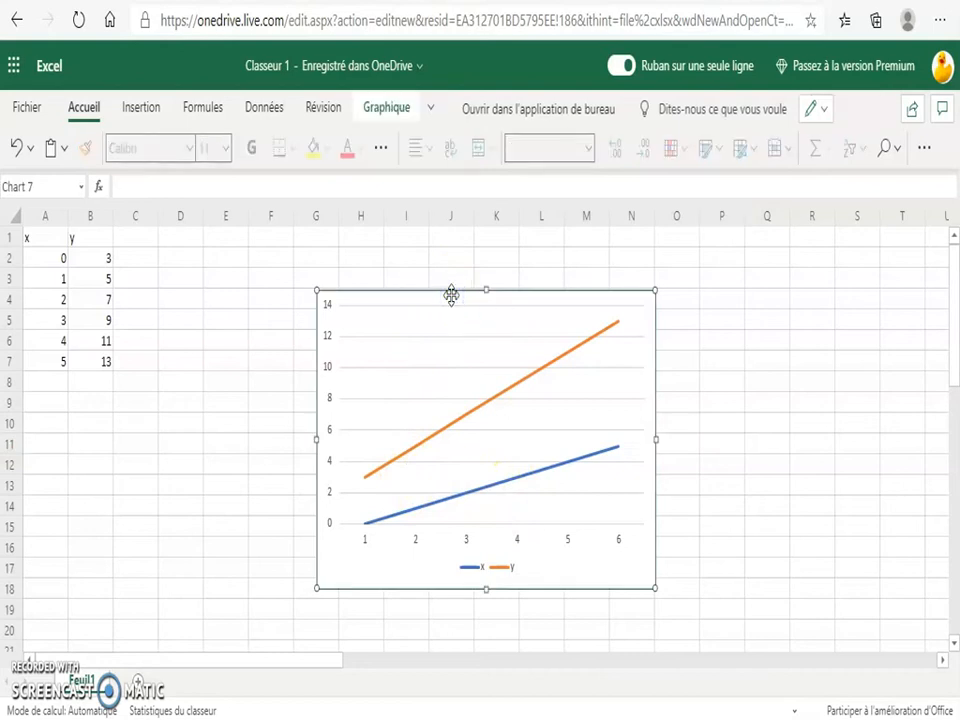
pyautogui.press('Delete')
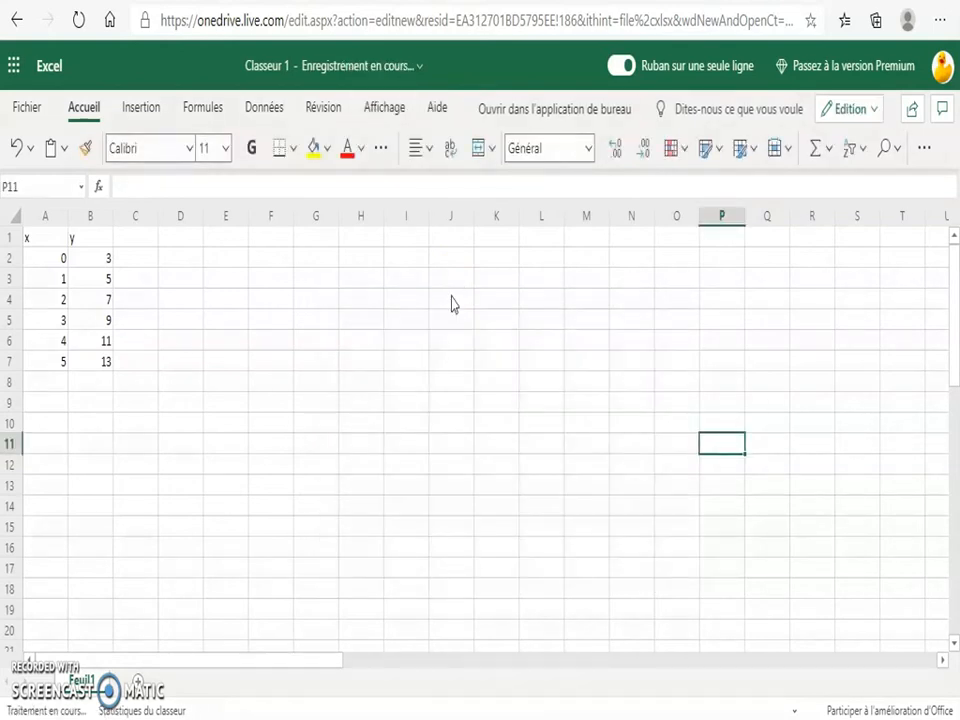
# Insert a scatter chart with smooth lines and markers from the x and y data in A1:B7
pyautogui.moveTo(37, 241); pyautogui.dragTo(95, 372)
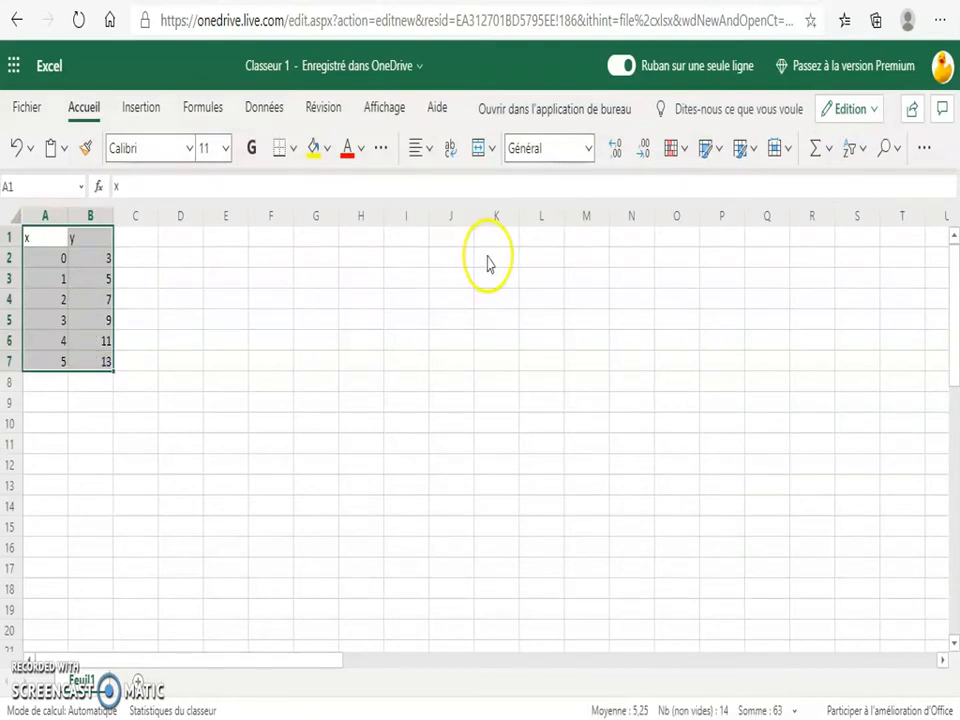
pyautogui.click(148, 107)
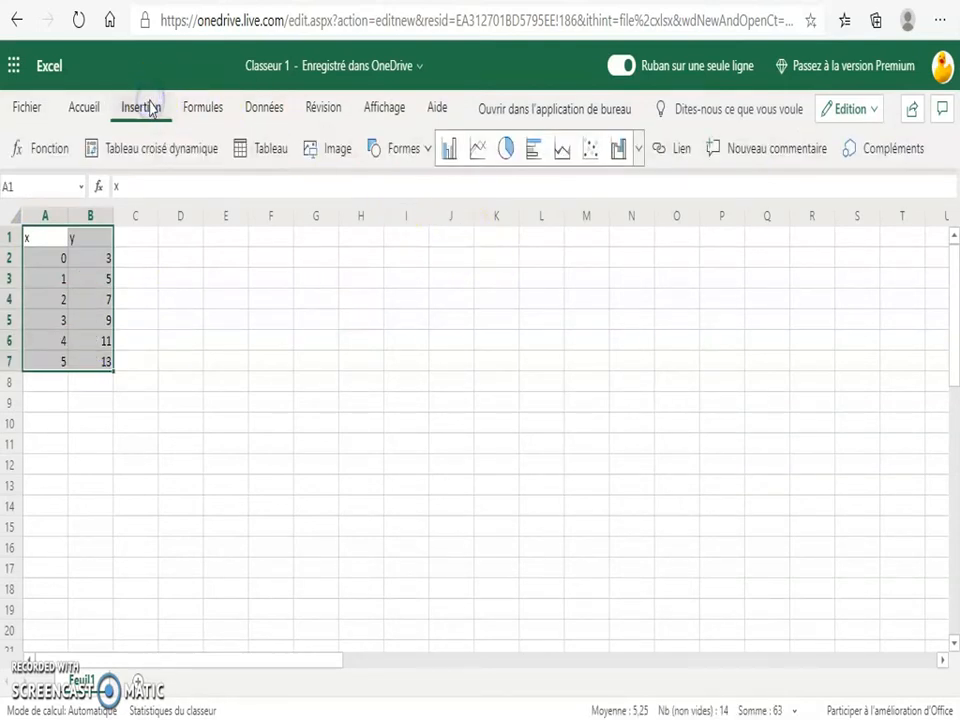
pyautogui.click(637, 150)
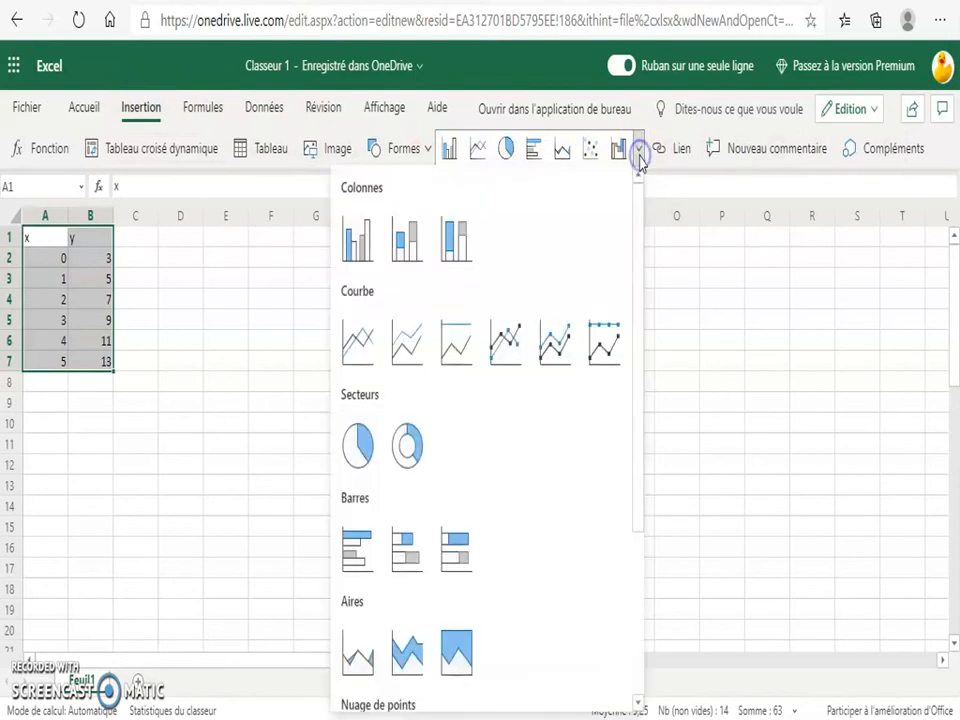
pyautogui.moveTo(638, 258); pyautogui.dragTo(636, 437)
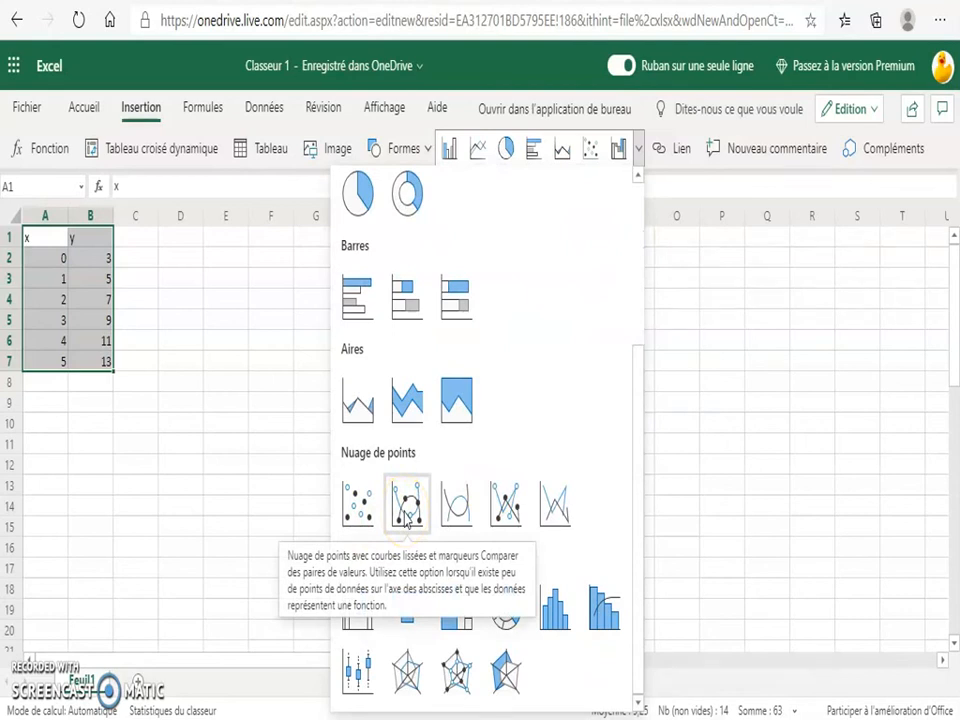
pyautogui.click(405, 513)
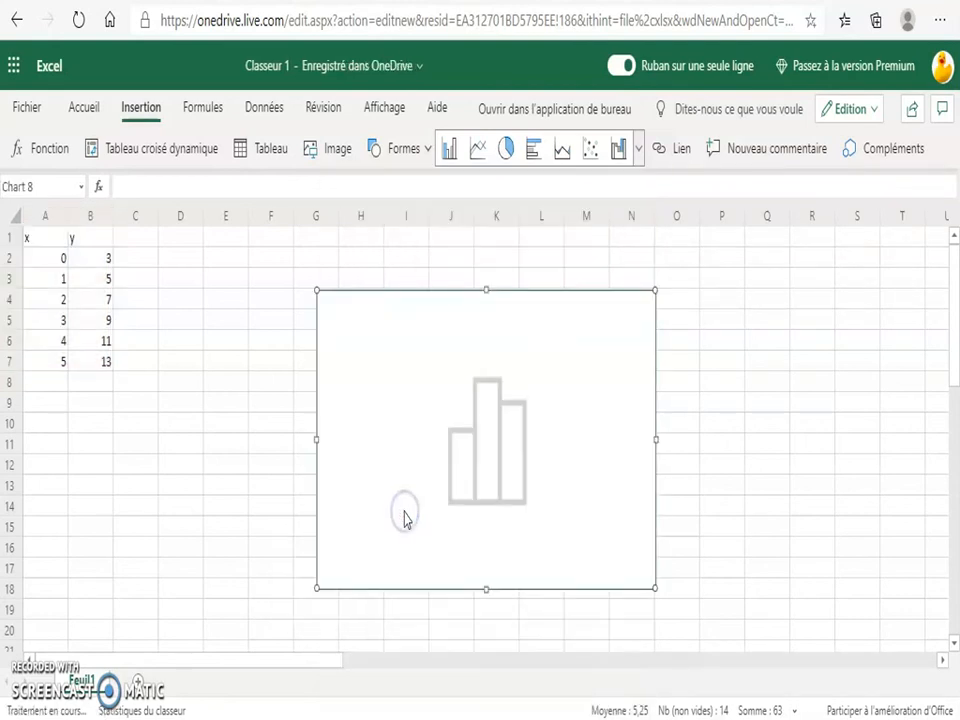
# Switch to PowerPoint online and create a new presentation from the Conception ville de Berlin theme
pyautogui.click(762, 464)
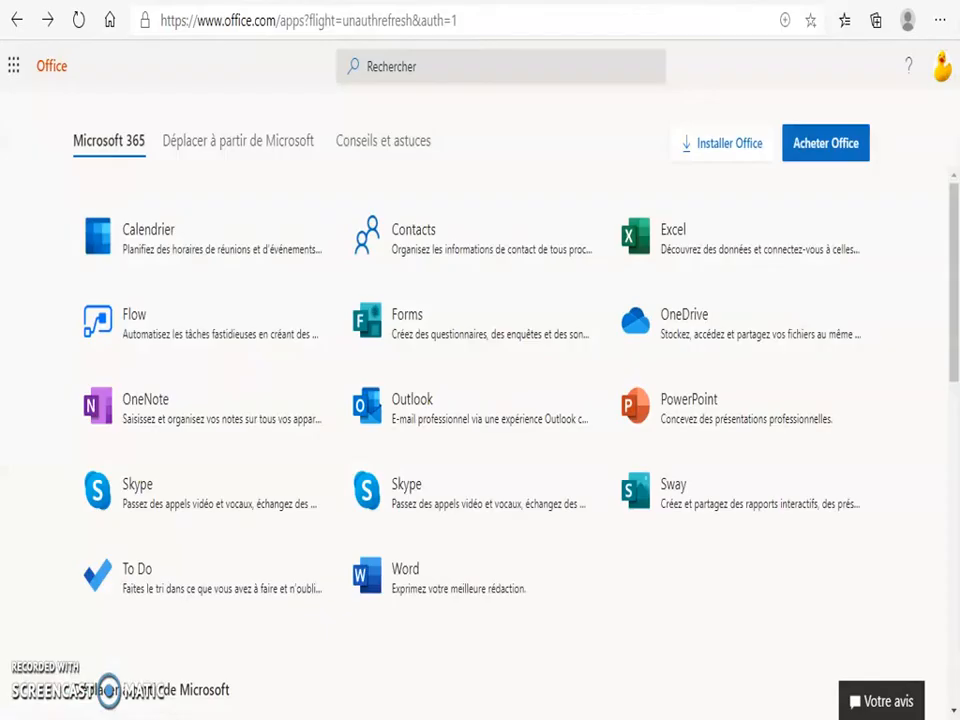
pyautogui.click(706, 420)
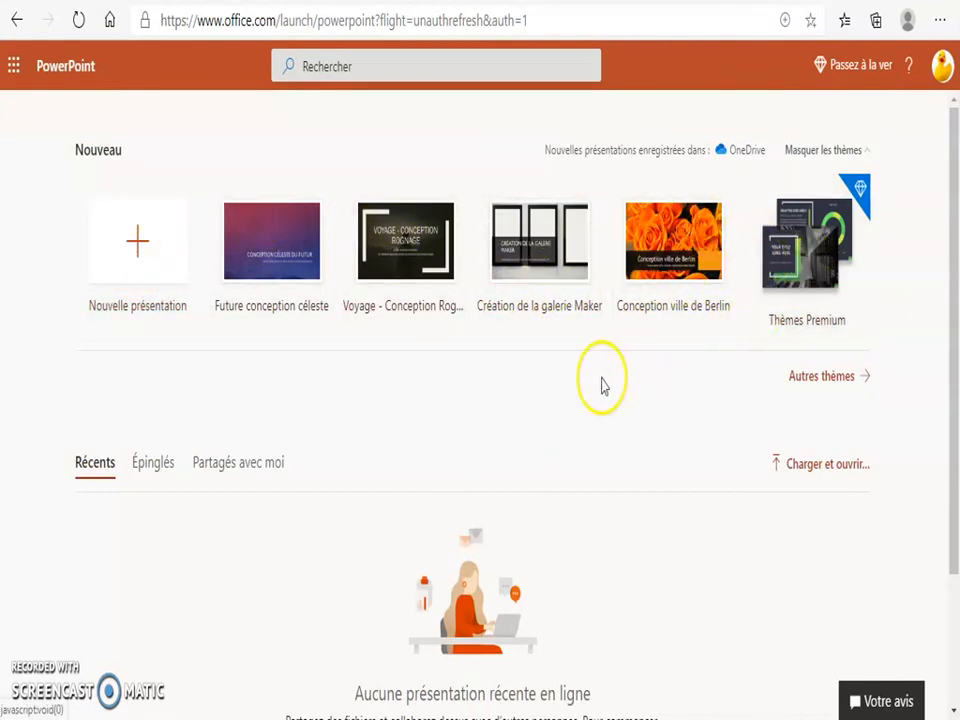
pyautogui.click(680, 231)
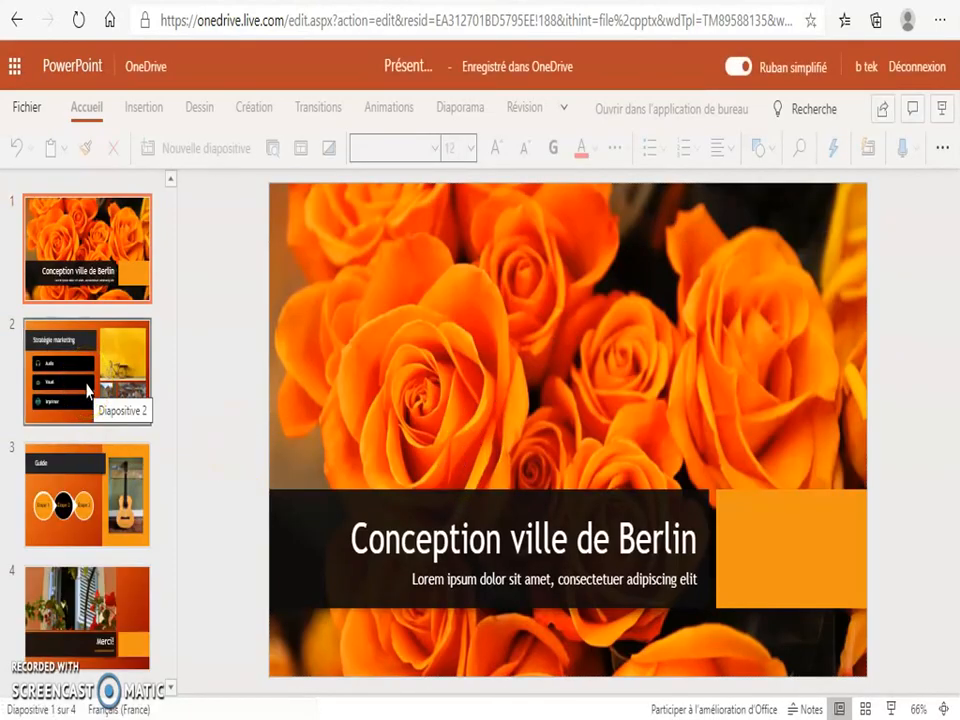
# Look through slides 2, 3 and 4 of the new presentation and return to the title slide
pyautogui.click(88, 390)
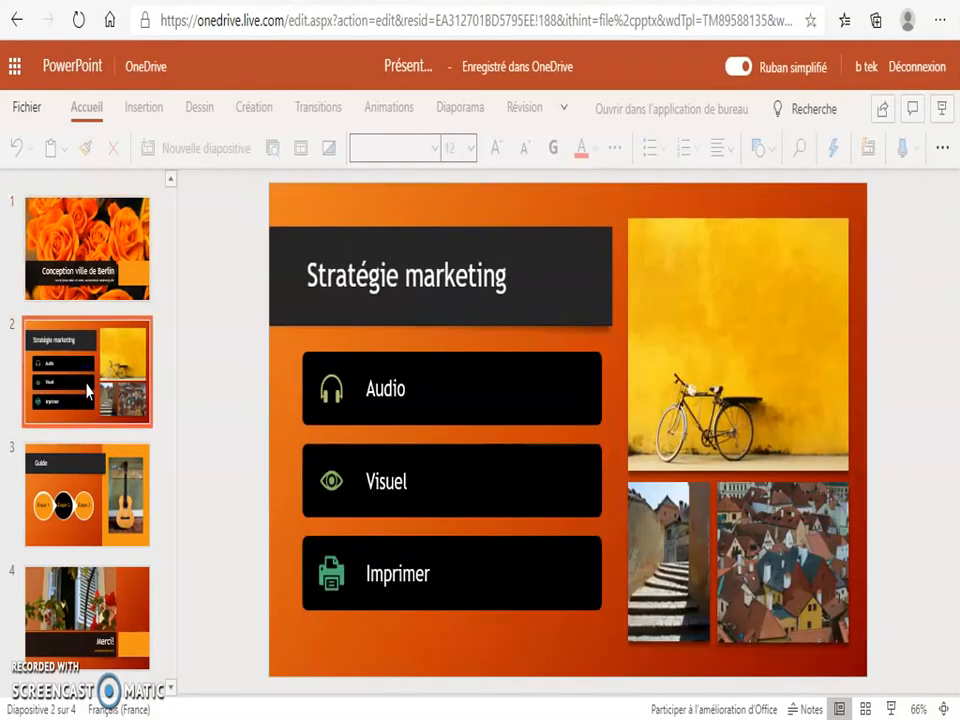
pyautogui.click(90, 506)
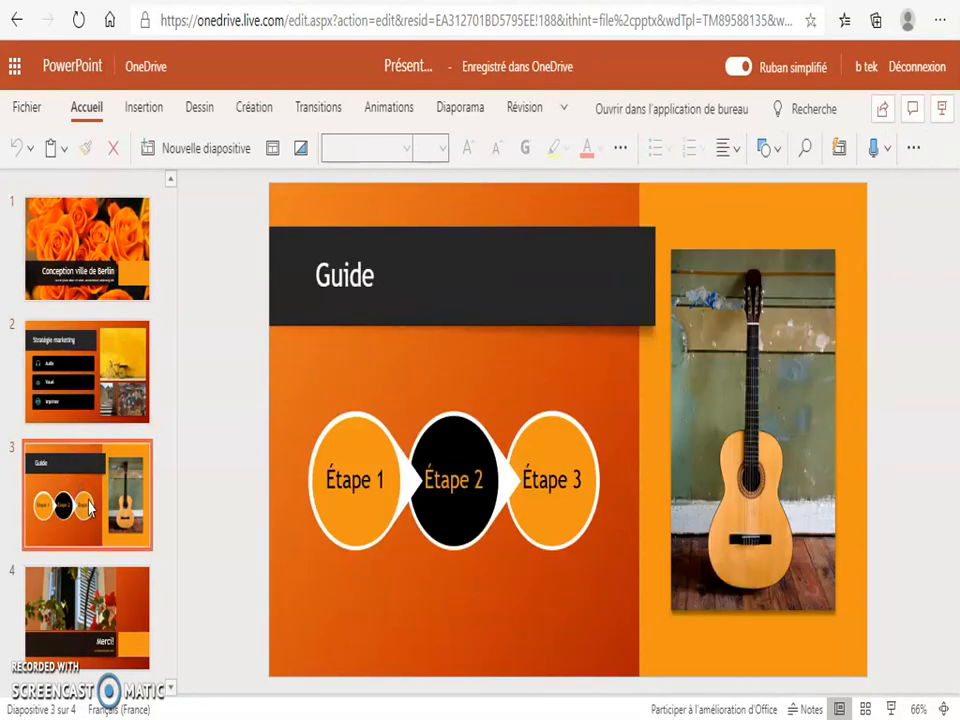
pyautogui.click(81, 605)
pyautogui.click(97, 278)
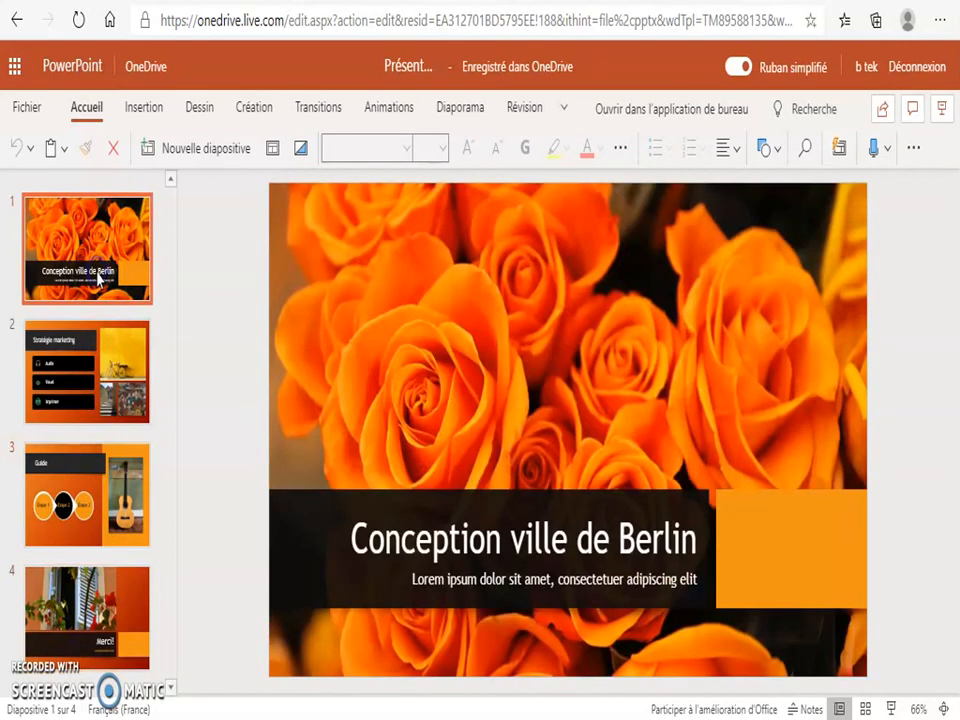
pyautogui.click(380, 535)
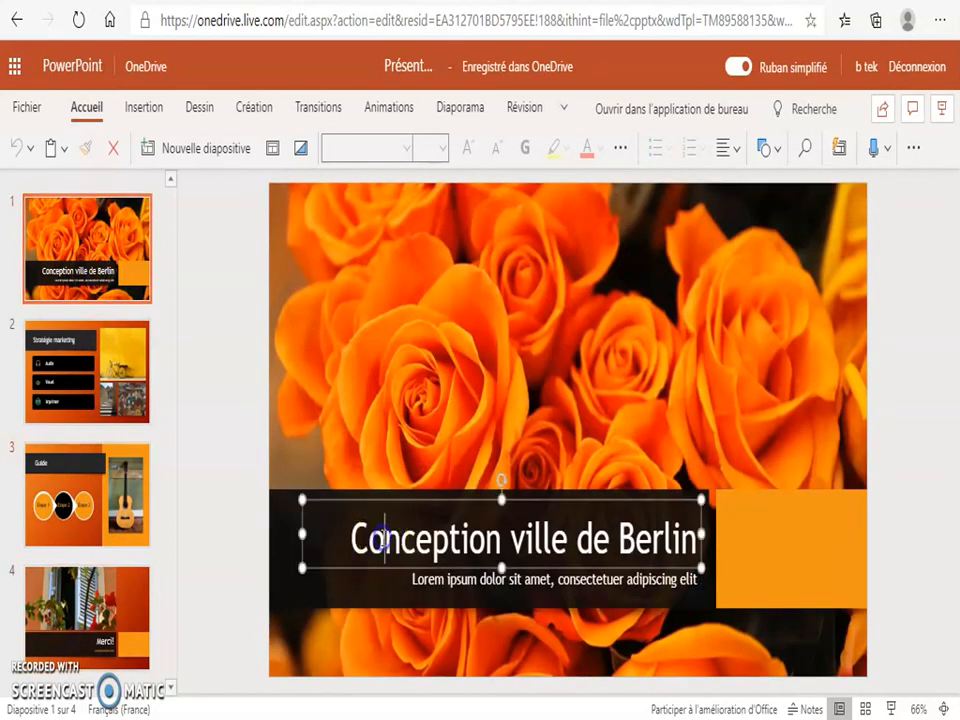
pyautogui.moveTo(355, 537); pyautogui.dragTo(519, 545)
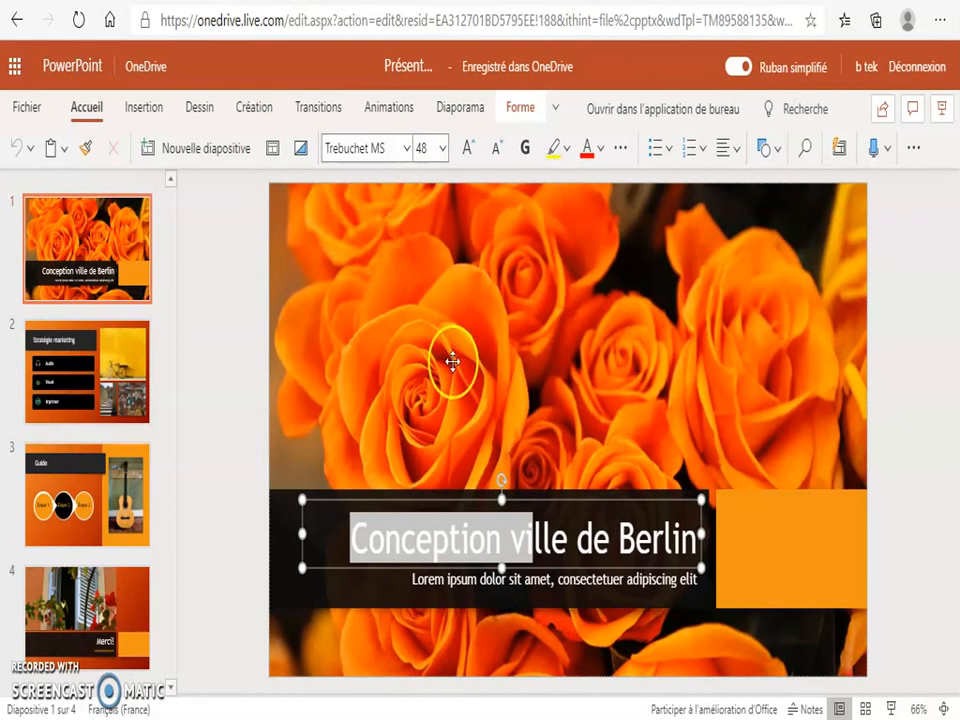
pyautogui.click(225, 440)
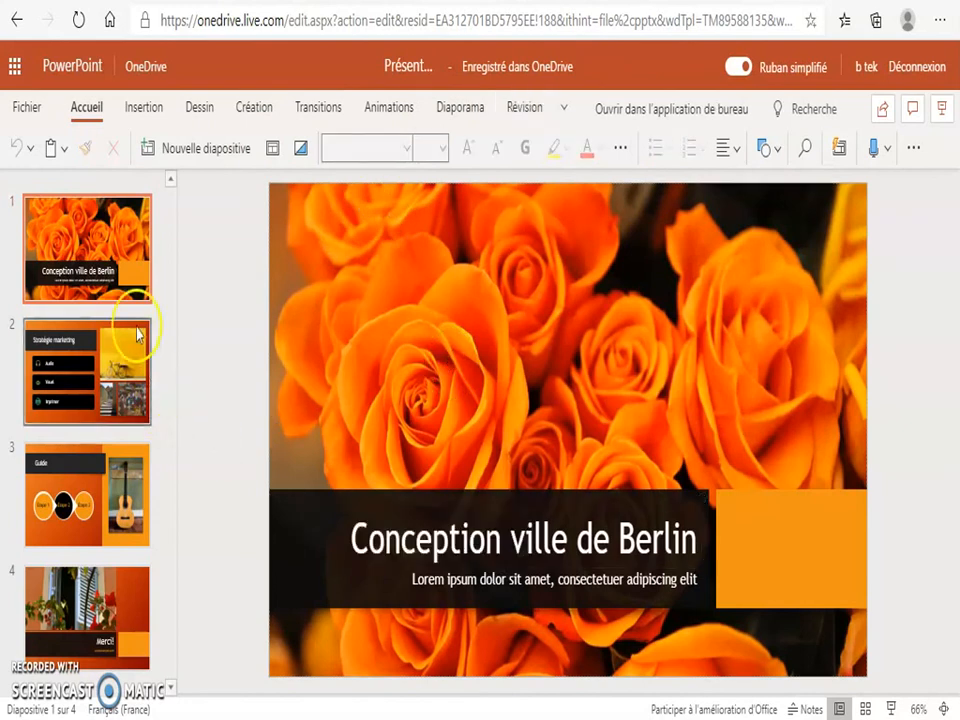